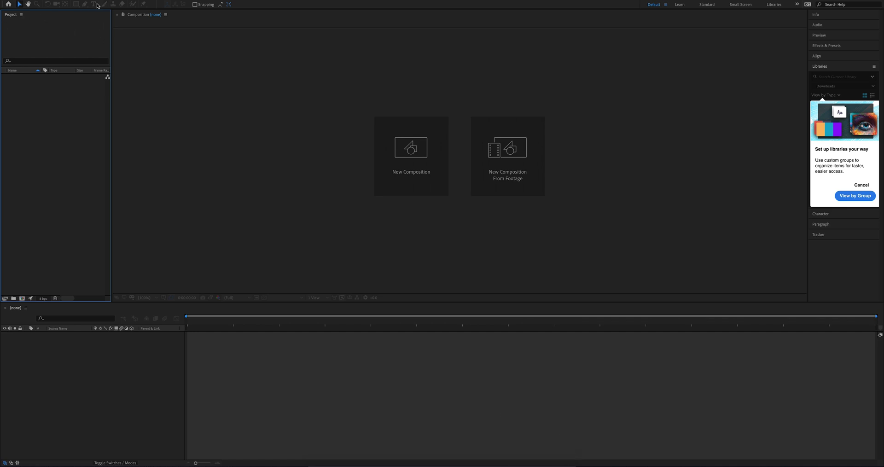
Import video.mp4, and import Paper Textures.psd as a composition with editable layer styles.
key("super+i")
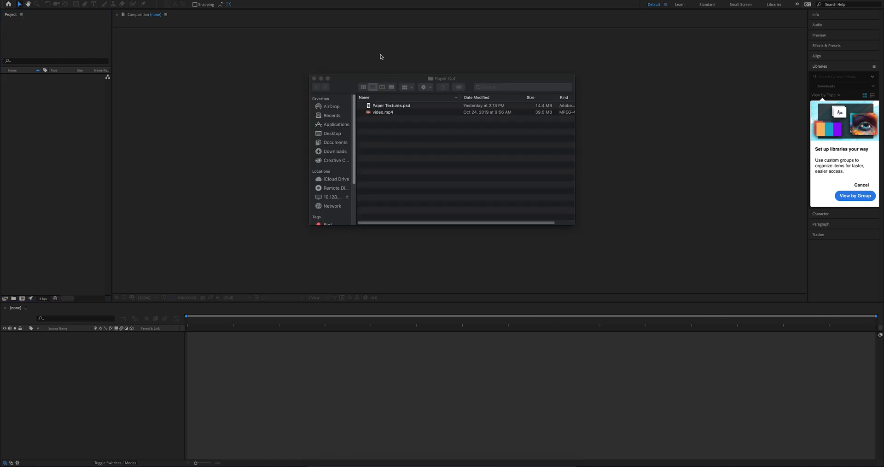
left_click_drag(380, 115, 28, 93)
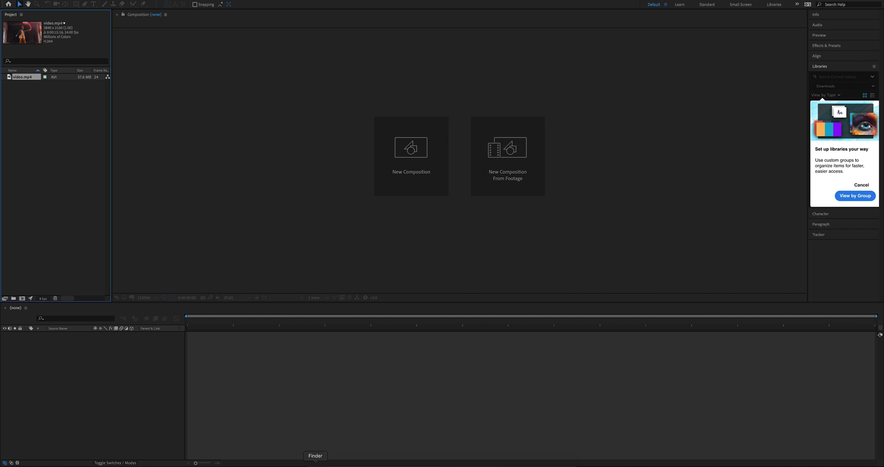
key("super+i")
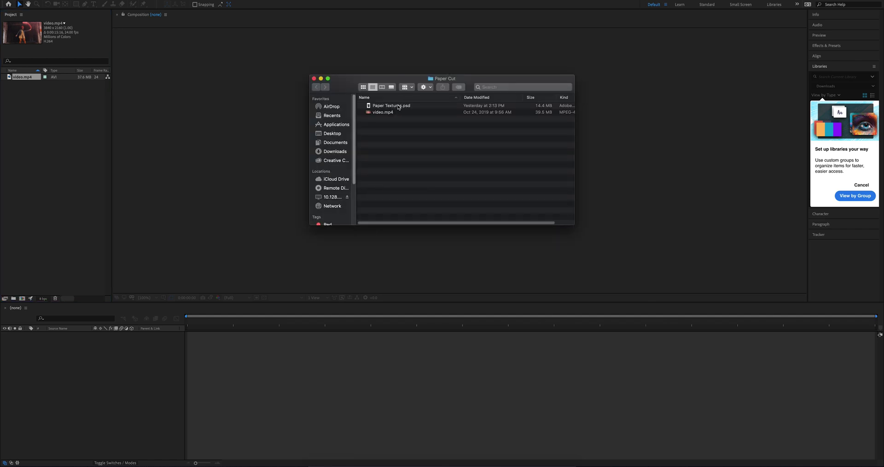
left_click_drag(398, 107, 39, 97)
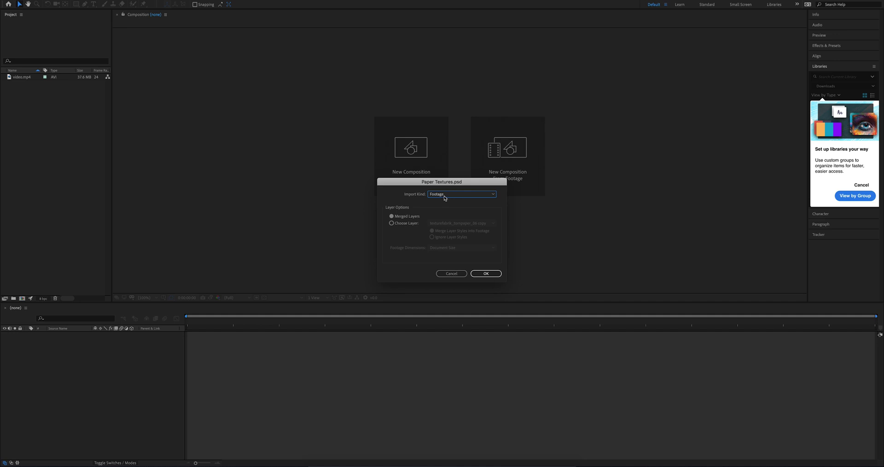
left_click(470, 195)
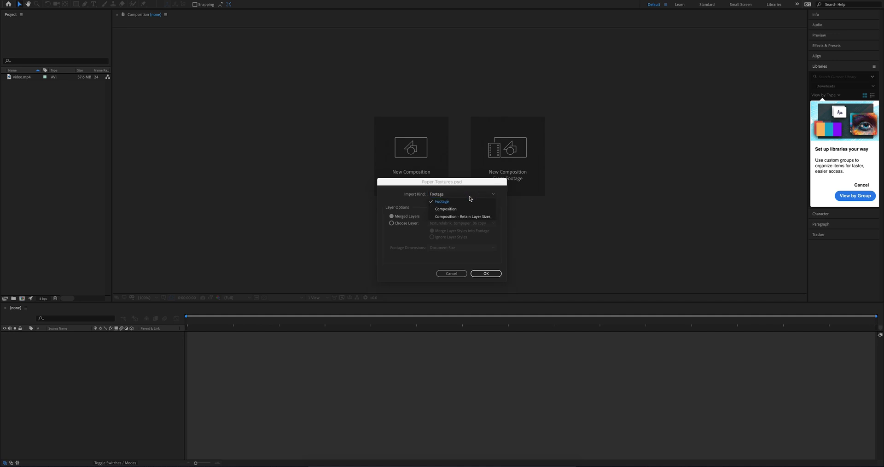
left_click(450, 209)
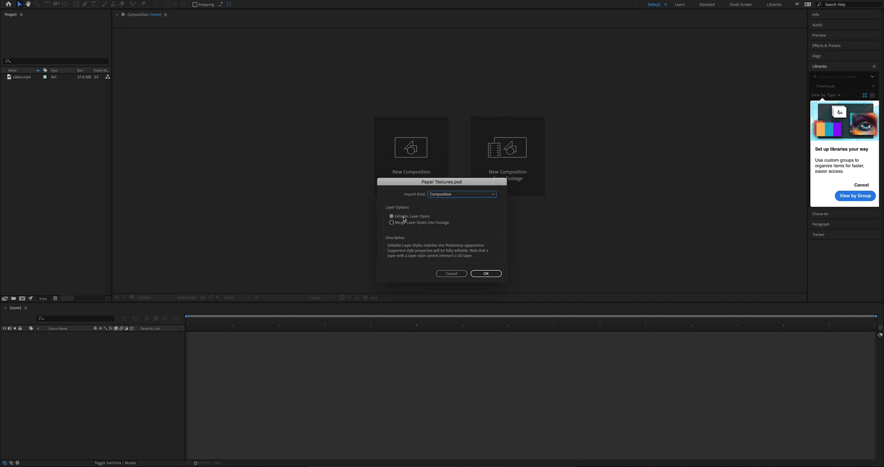
left_click(491, 275)
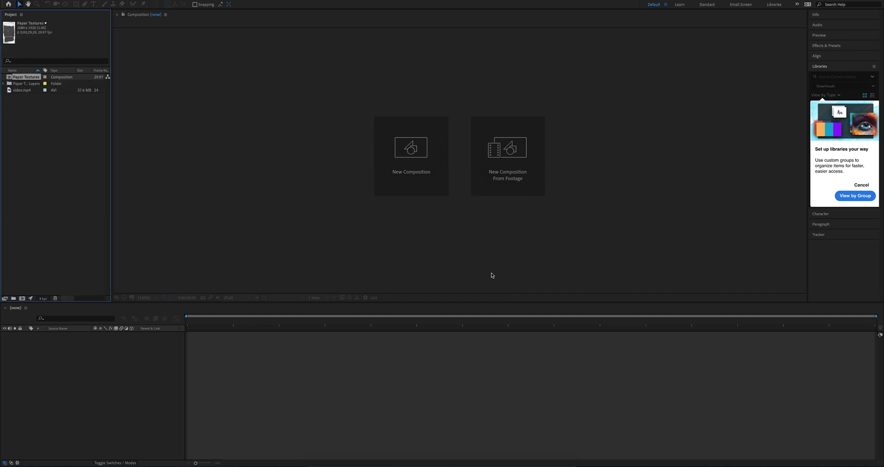
Create a composition from video.mp4 and add the four Paper Textures layers above the video layer.
left_click(3, 84)
left_click_drag(22, 118, 276, 384)
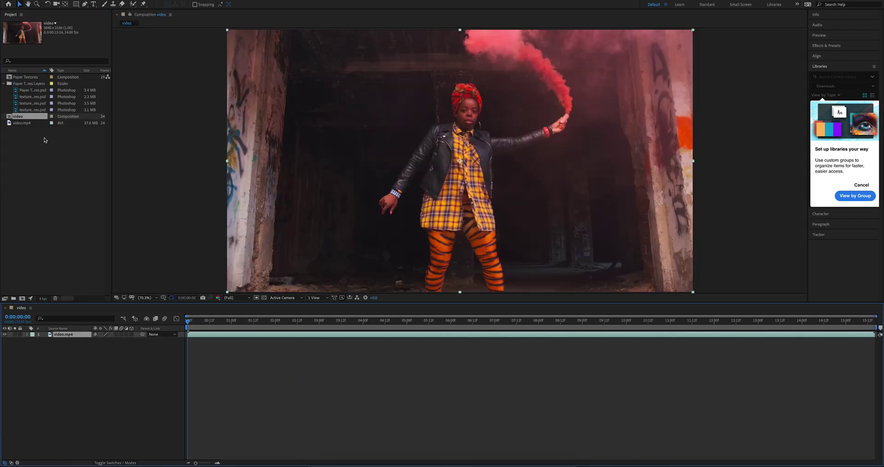
left_click(24, 110)
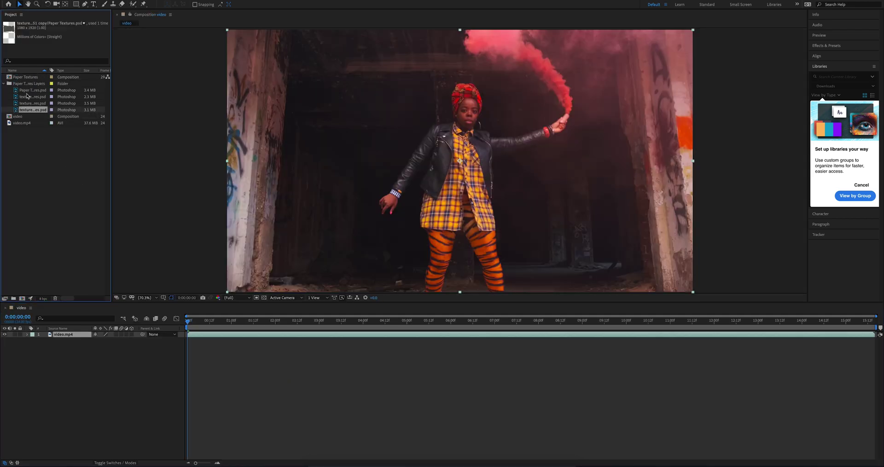
left_click(27, 91, "shift")
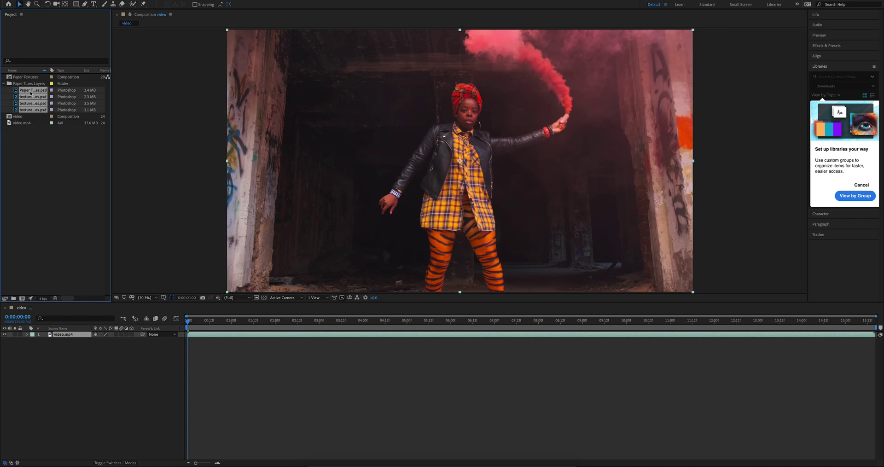
left_click_drag(30, 93, 73, 371)
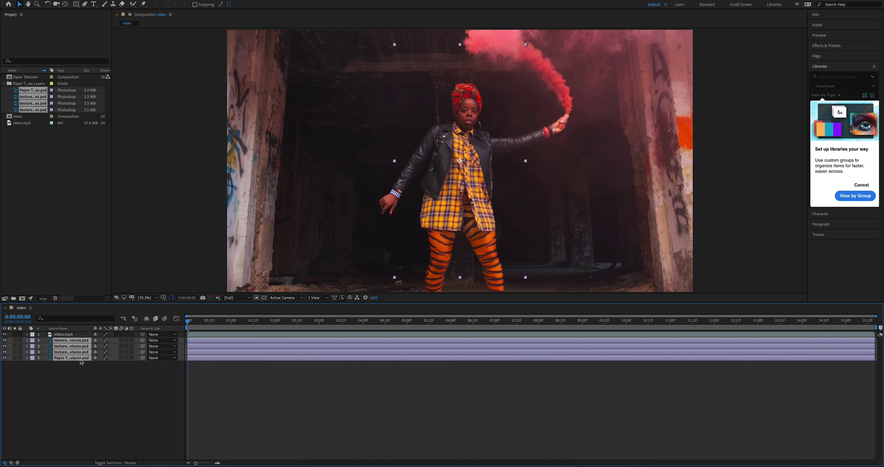
left_click_drag(67, 335, 69, 366)
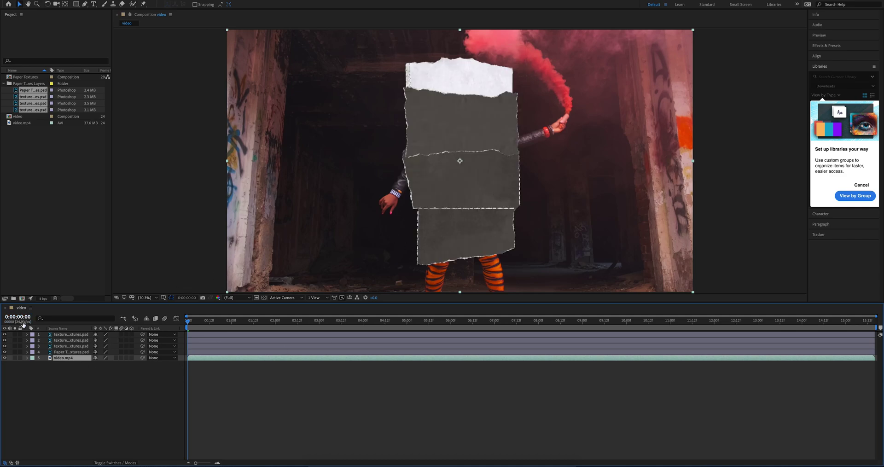
Hide the three dark gray paper texture layers so only the white paper covers the video.
left_click(5, 335)
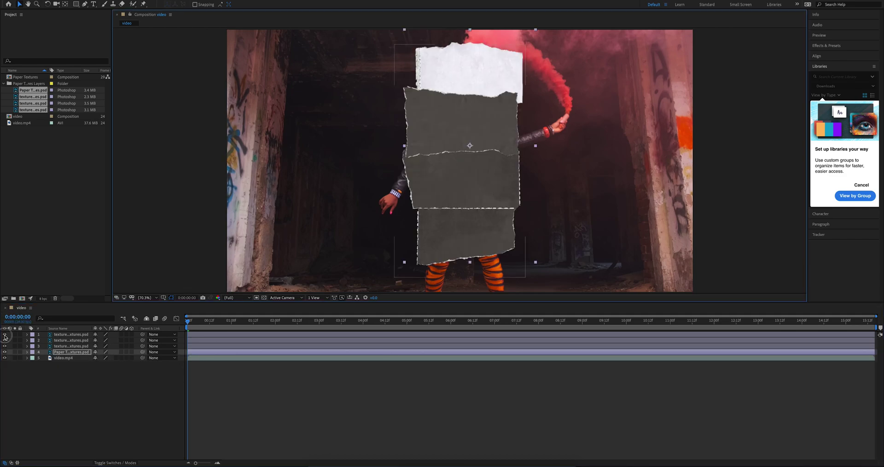
left_click(5, 335)
left_click(5, 340)
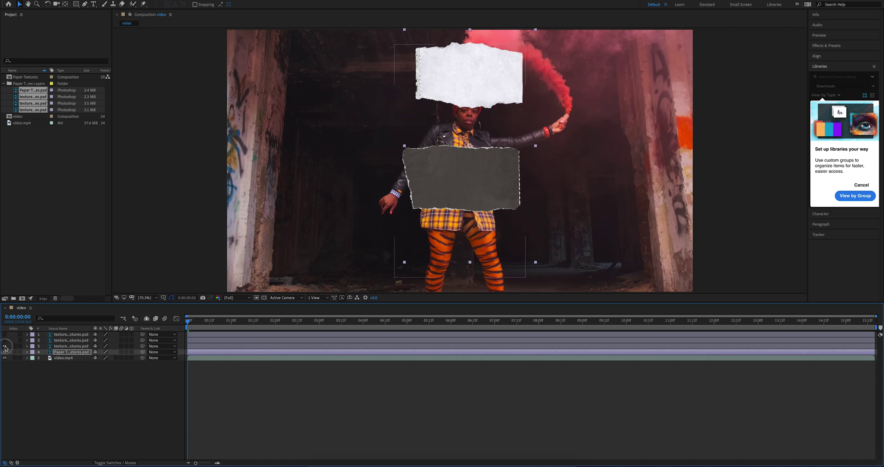
left_click(5, 346)
Centre the white paper over the subject and stretch it to cover most of the frame.
left_click_drag(470, 87, 436, 184)
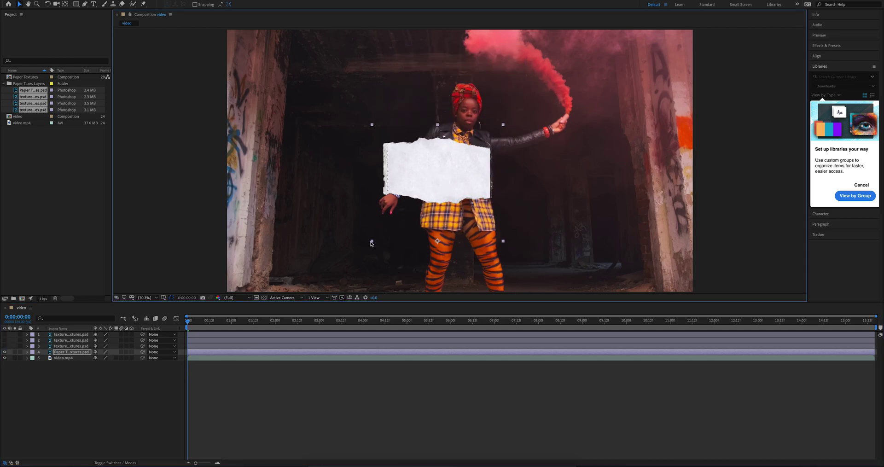
left_click_drag(371, 242, 287, 241)
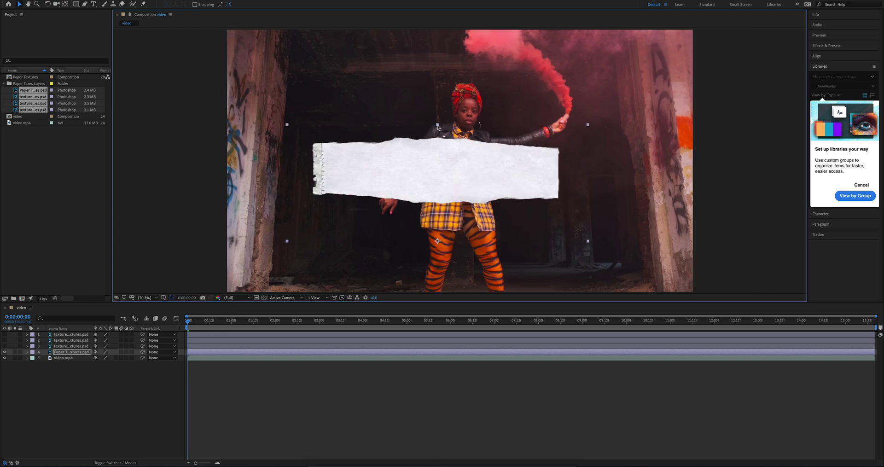
left_click_drag(437, 125, 453, 28)
left_click_drag(451, 106, 458, 170)
Duplicate the video layer three times and mask the white paper along its torn edges with the Pen tool.
left_click(70, 359)
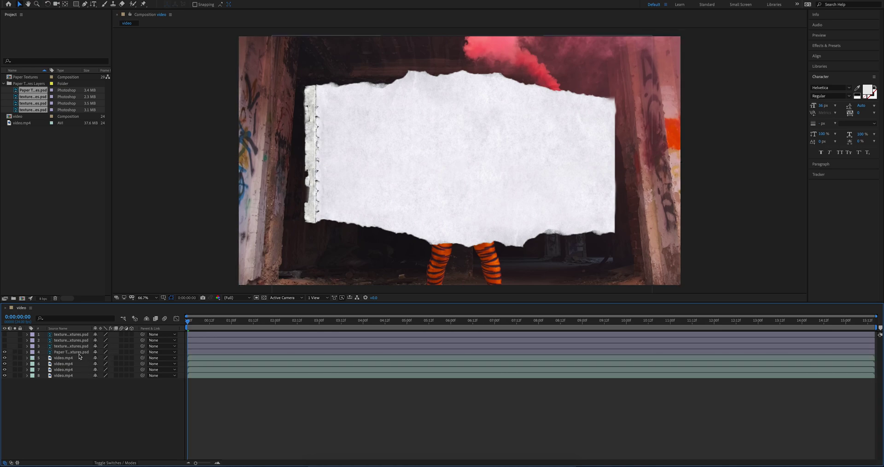
left_click(80, 352)
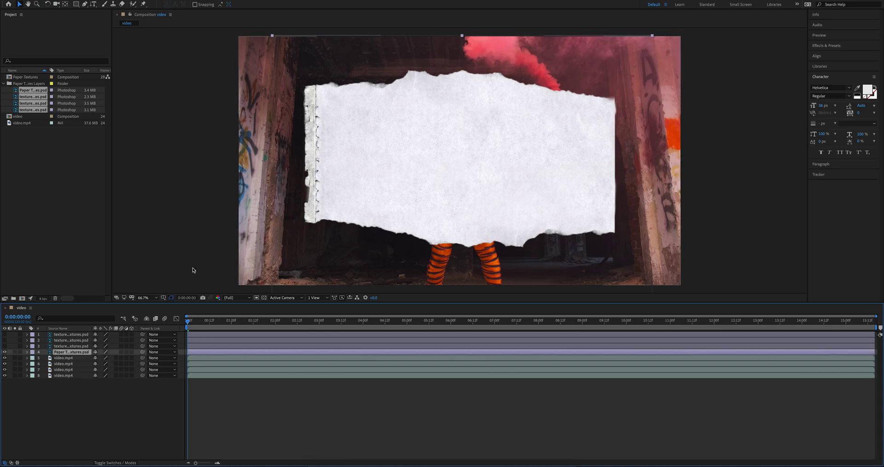
left_click(65, 358)
left_click(73, 352)
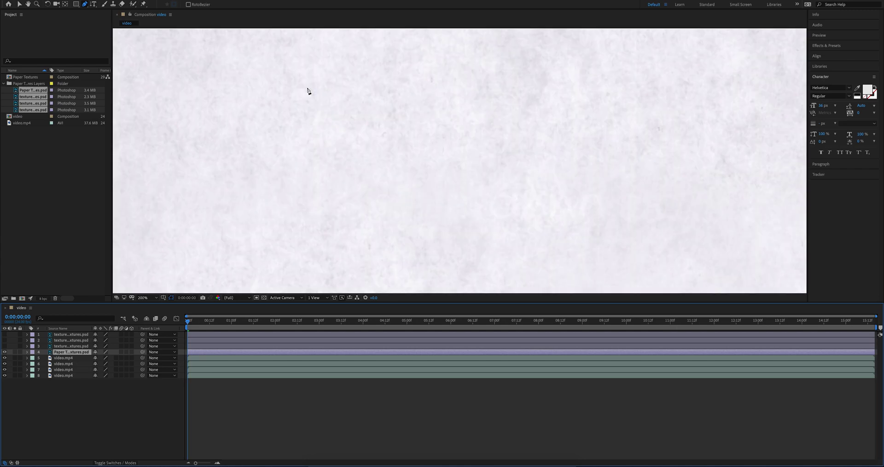
scroll(286, 96, "down", 1)
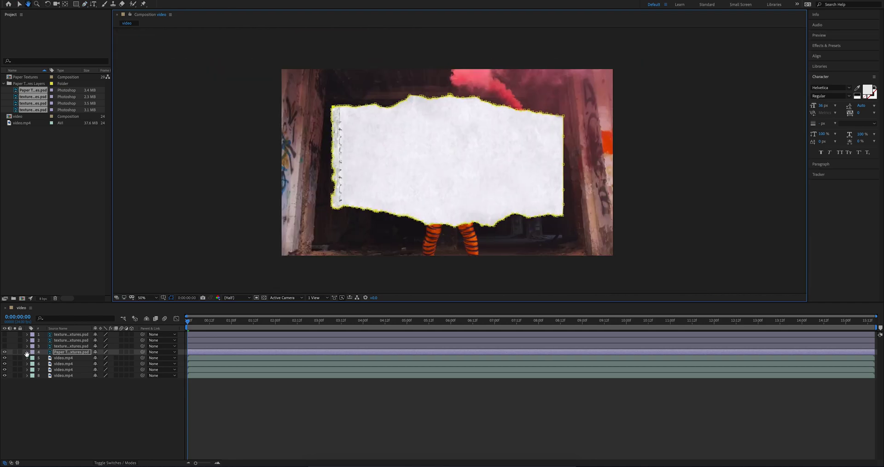
Copy Mask 1 from the white paper layer onto the bottommost video layer.
key("v")
left_click(26, 353)
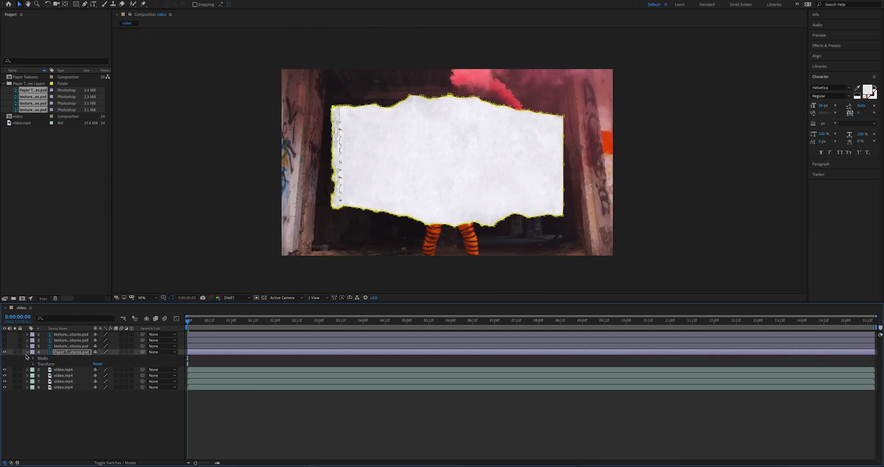
left_click(41, 358)
left_click(32, 358)
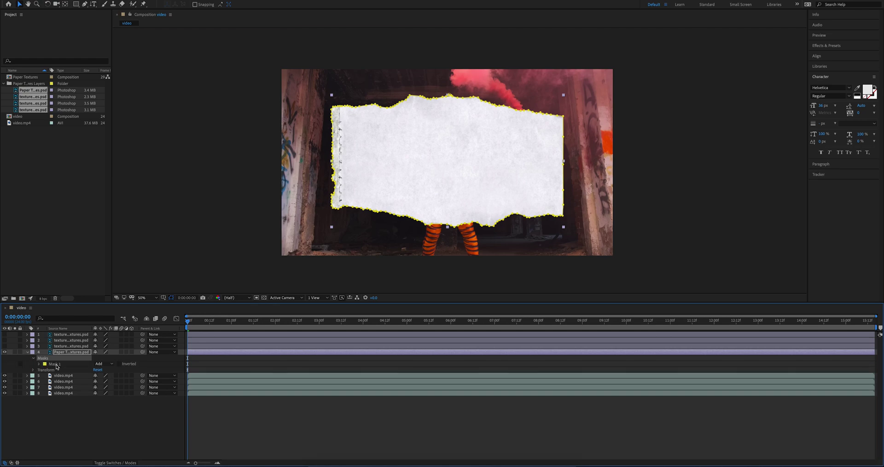
left_click(53, 365)
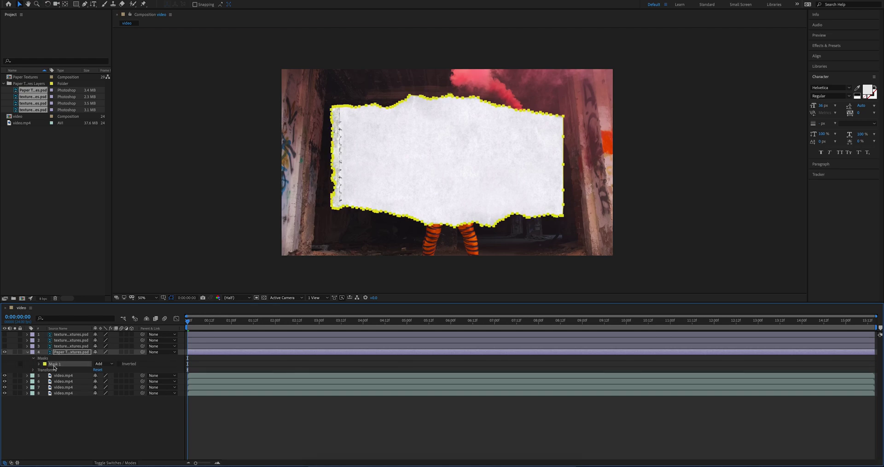
left_click(27, 393)
left_click(56, 394)
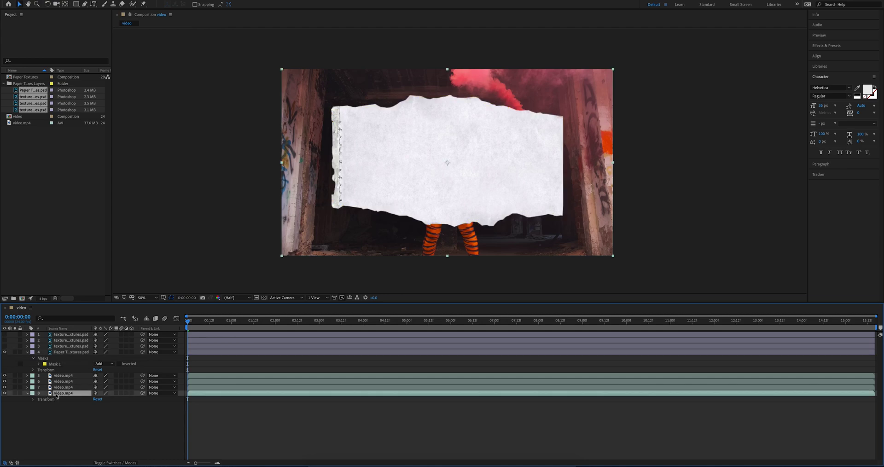
key("ctrl+v")
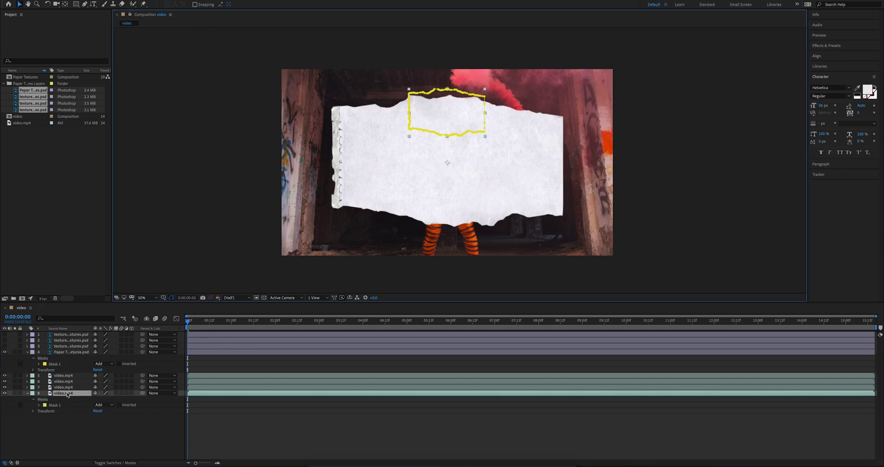
Free-transform the bottommost video layer's mask so it matches the outline of the white paper.
left_click(60, 406)
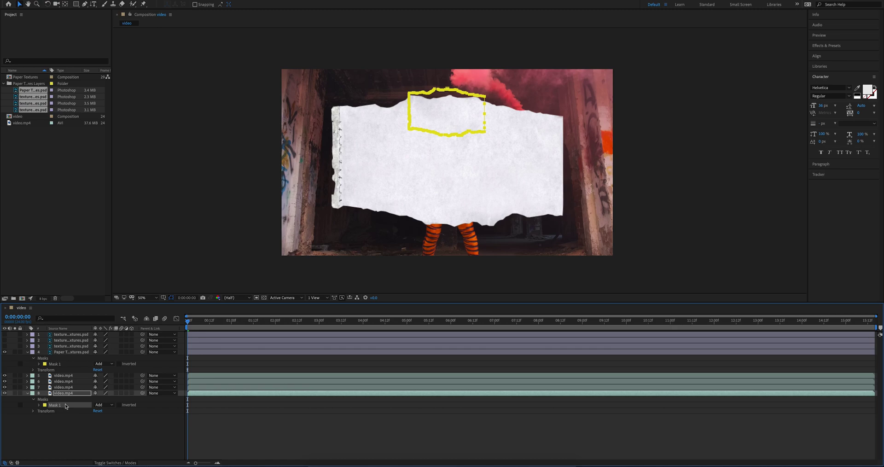
key("ctrl+t")
left_click_drag(440, 111, 333, 155)
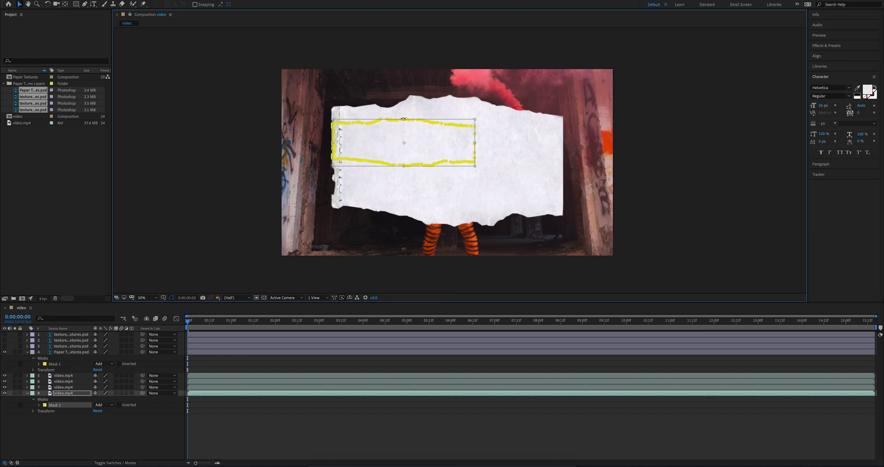
left_click_drag(404, 119, 404, 96)
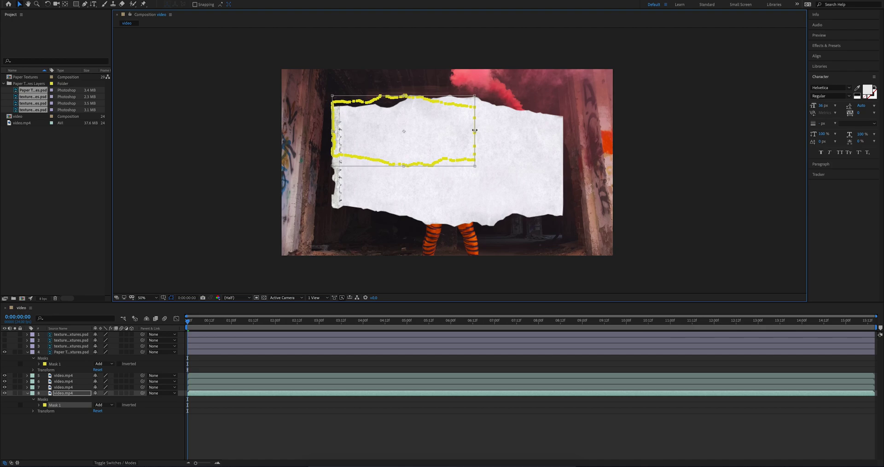
left_click_drag(475, 130, 565, 145)
left_click_drag(448, 166, 450, 227)
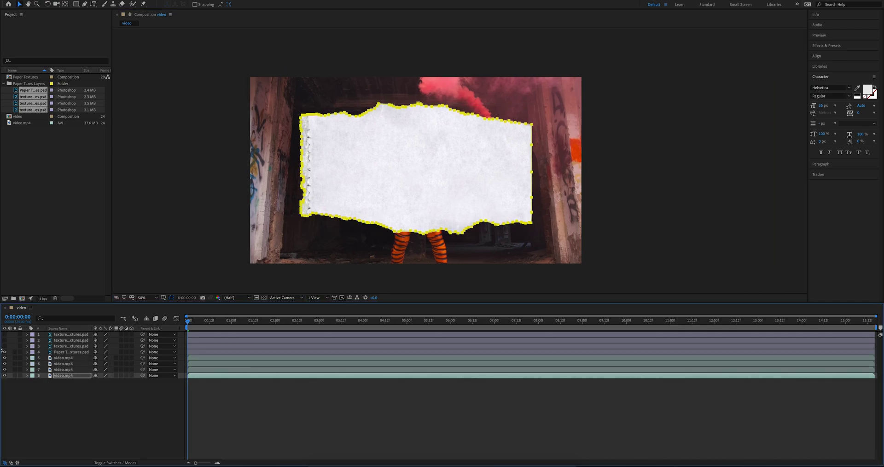
Show the layer 3 gray paper texture and enlarge it over the white paper.
left_click(5, 346)
left_click_drag(407, 192, 320, 173)
left_click_drag(374, 152, 440, 161)
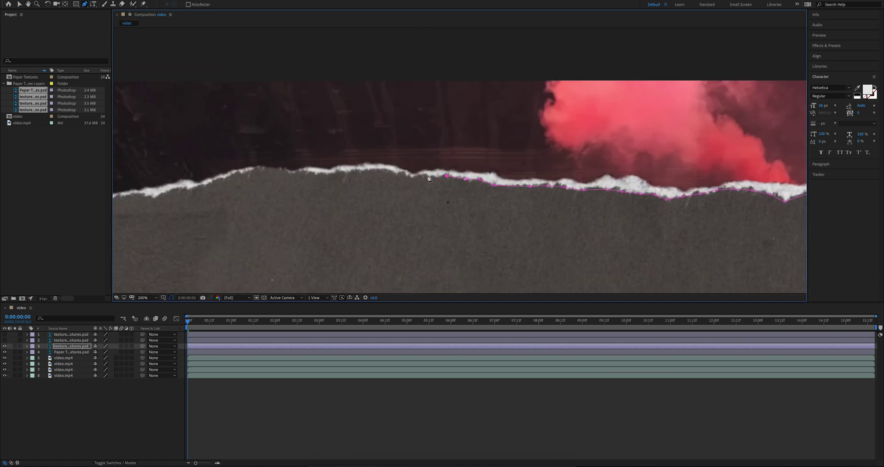
Trace a closed Pen mask around the torn edges of the layer 3 gray paper.
left_click_drag(425, 174, 600, 188)
left_click_drag(509, 187, 485, 194)
left_click(477, 186)
left_click(436, 183)
mouse_move(345, 206)
left_mouse_down()
mouse_move(541, 189)
mouse_move(481, 169)
left_mouse_up()
left_click(469, 196)
left_click(401, 196)
left_click(346, 192)
scroll(395, 196, "down", 2)
Copy the layer 3 paper's mask onto the video copy in layer 7.
key("v")
left_click(27, 346)
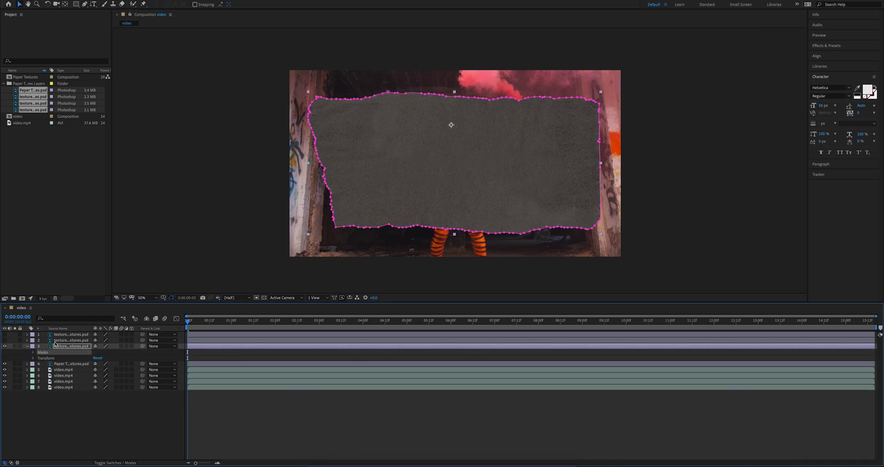
left_click(4, 346)
left_click(5, 346)
left_click(32, 351)
left_click(63, 387)
key("ctrl+v")
Free-transform the layer 7 video mask, widening it on both sides to fit the gray paper's outline.
key("ctrl+t")
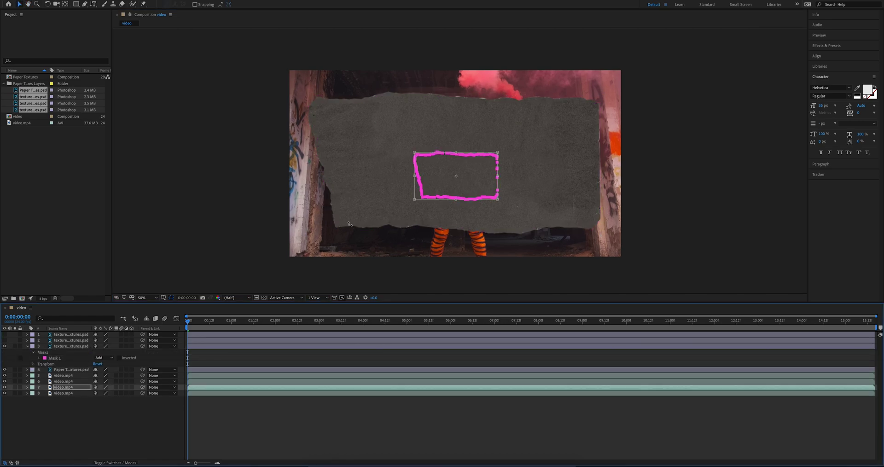
left_click_drag(415, 175, 320, 175)
left_click_drag(497, 175, 600, 175)
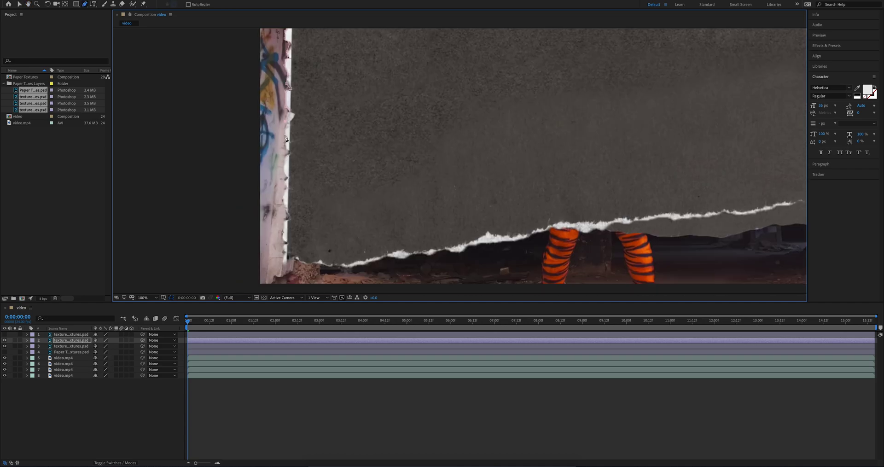
Trace Pen mask points along the torn lower edge of the layer 2 gray paper.
left_click(289, 257)
left_click(329, 265)
left_click(403, 258)
left_click(438, 250)
left_click(529, 237)
left_click_drag(573, 228, 452, 214)
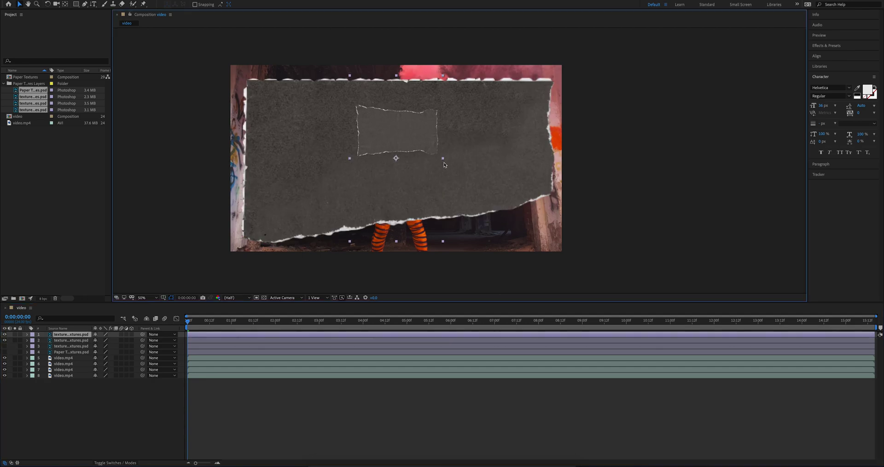
Enlarge the layer 1 gray paper texture and position it to cover most of the frame.
left_click_drag(442, 158, 580, 159)
left_click_drag(291, 173, 290, 260)
left_click_drag(395, 98, 395, 4)
scroll(414, 144, "down", 2)
left_click_drag(415, 185, 410, 114)
left_click_drag(422, 272, 421, 278)
left_click_drag(512, 136, 513, 135)
left_click_drag(462, 124, 464, 124)
Hide the layer 2 gray paper so only the layer 1 gray paper covers the video.
left_click(564, 170)
left_click(4, 340)
scroll(339, 169, "up", 2)
key("g")
left_click_drag(339, 169, 506, 199)
scroll(505, 200, "up", 1)
left_click(378, 91)
left_click(360, 92)
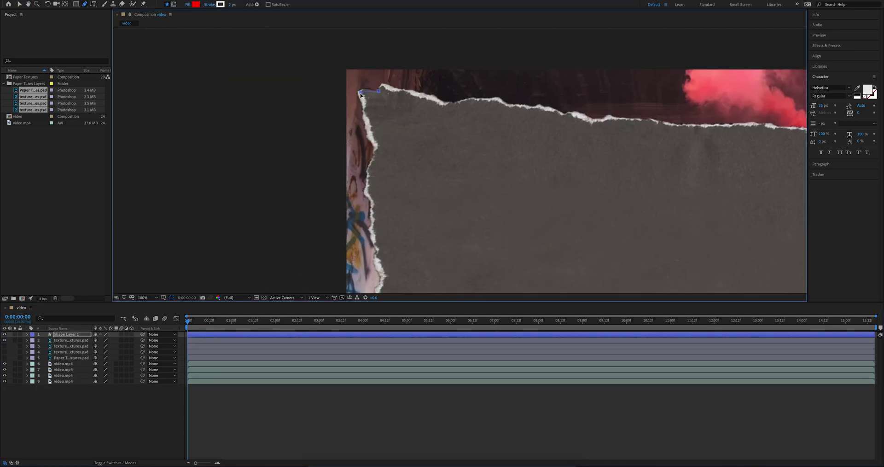
left_click(362, 119)
left_click(369, 142)
key("Delete")
On the layer 1 gray paper, trace Pen mask points down the torn left edge.
left_click(71, 334)
left_click(360, 92)
left_click(371, 159)
left_click(367, 231)
left_click_drag(395, 249, 375, 107)
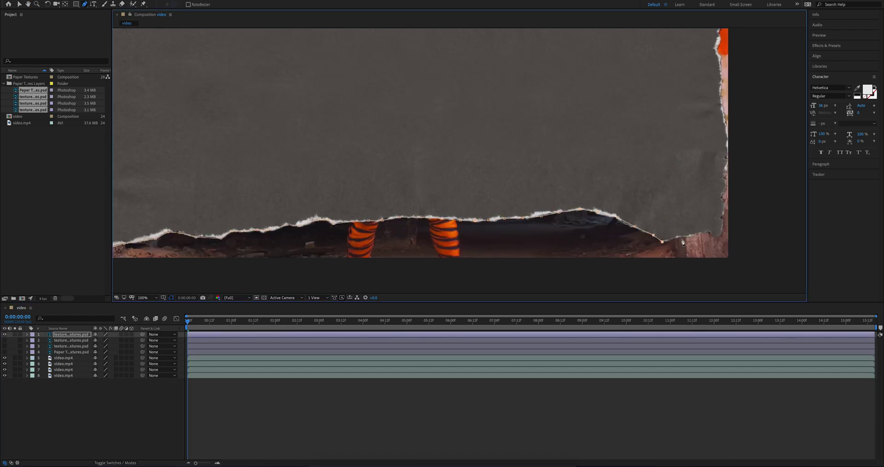
Continue the layer 1 paper mask around the lower-right corner and up the torn right edge.
left_click(682, 239)
left_click(710, 232)
left_click_drag(723, 211, 470, 269)
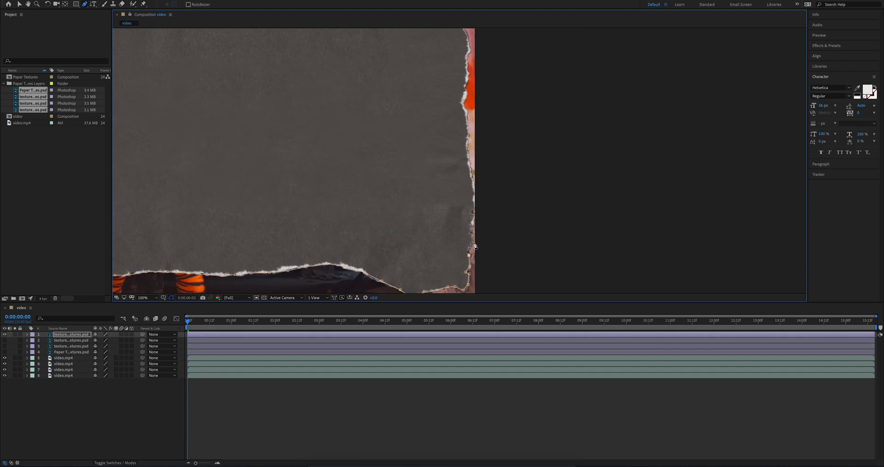
left_click(473, 230)
left_click(474, 197)
left_click(469, 136)
left_click_drag(472, 129, 405, 212)
Continue the layer 1 paper mask around the upper-right corner and along the torn top edge.
left_click(404, 74)
left_click_drag(404, 74, 544, 129)
left_click(522, 129)
left_click(501, 125)
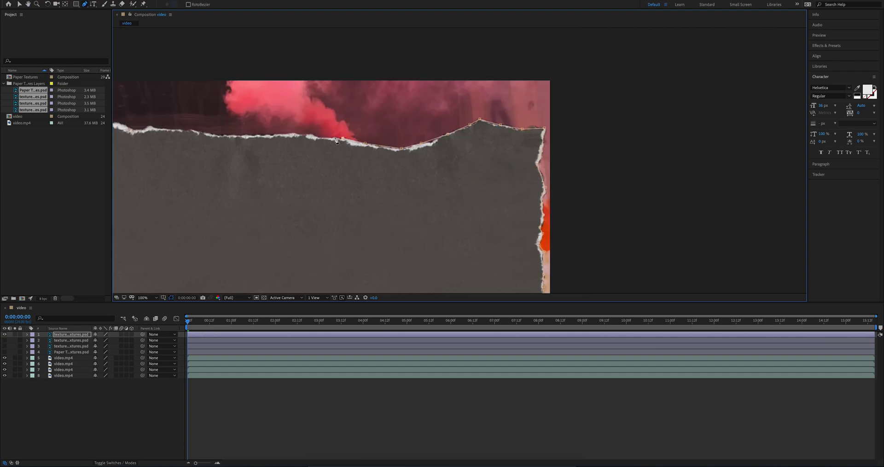
left_click_drag(327, 141, 506, 127)
left_click_drag(396, 138, 622, 163)
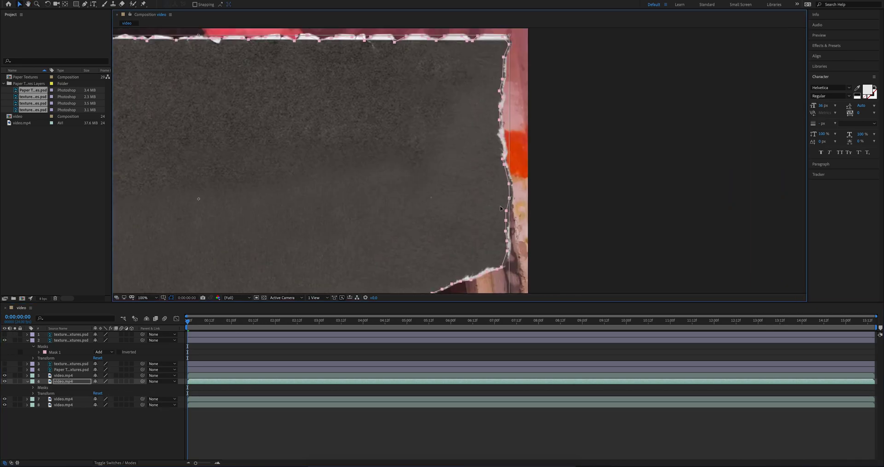
Paste the layer 1 paper's mask onto the layer 5 video copy and free-transform it to fit the gray paper's outline.
scroll(510, 198, "down", 3)
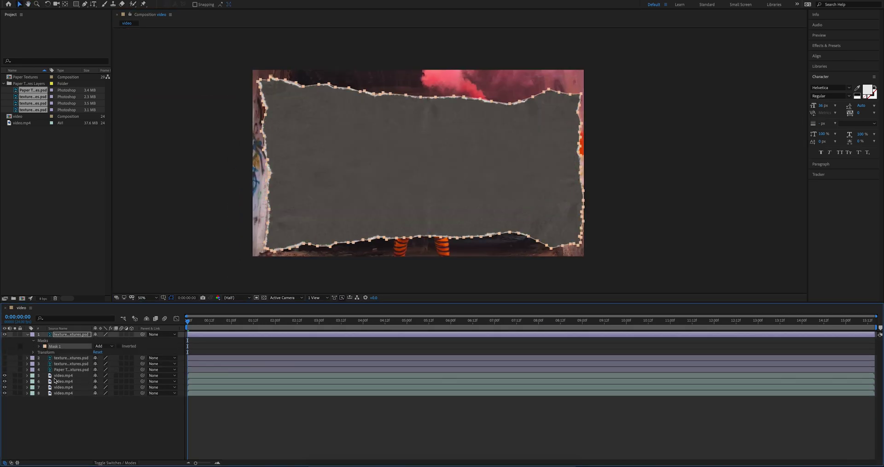
key("ctrl+v")
double_click(387, 159)
left_click_drag(380, 136, 260, 136)
left_click_drag(460, 137, 581, 134)
left_click_drag(420, 110, 420, 82)
left_click_drag(421, 161, 426, 251)
left_click_drag(420, 81, 420, 77)
left_click_drag(580, 165, 582, 165)
left_click_drag(261, 165, 257, 165)
key("ctrl+shift+a")
Check the video and paper layer pairs by toggling their visibility, leaving all eight layers visible.
left_click_drag(4, 369, 5, 358)
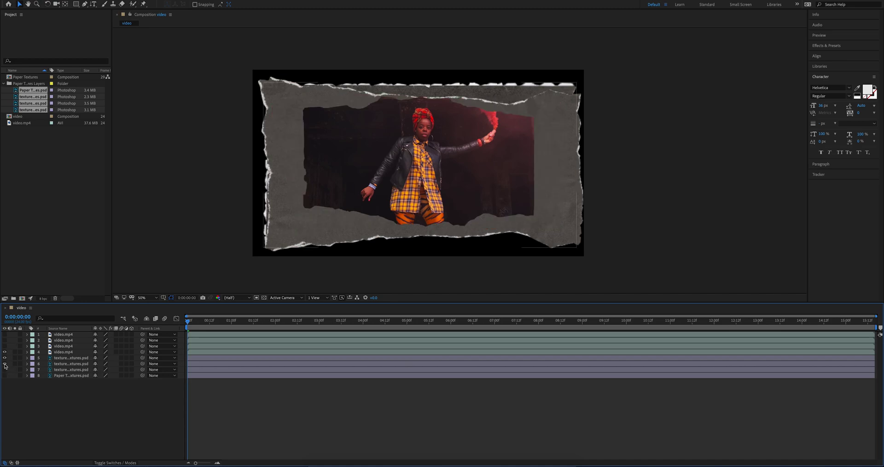
left_click(5, 368)
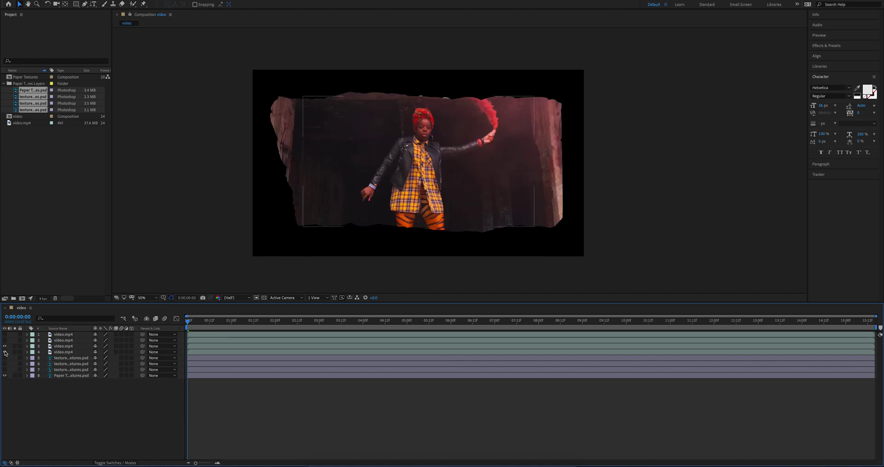
left_click(4, 369)
left_click(5, 340)
left_click(5, 364)
left_click(4, 335)
left_click(4, 358)
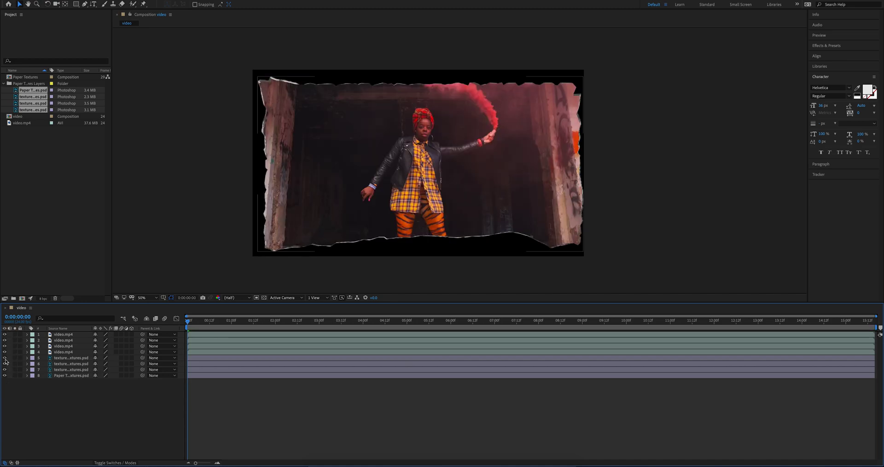
Trim the layer 4 video and the layer 8 paper so both end at 1 second.
left_click(63, 352)
left_click_drag(189, 322, 217, 327)
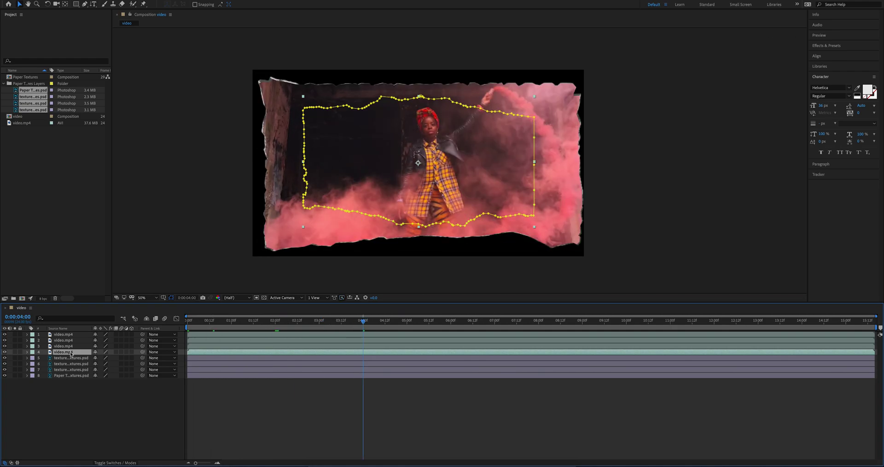
left_click(218, 396)
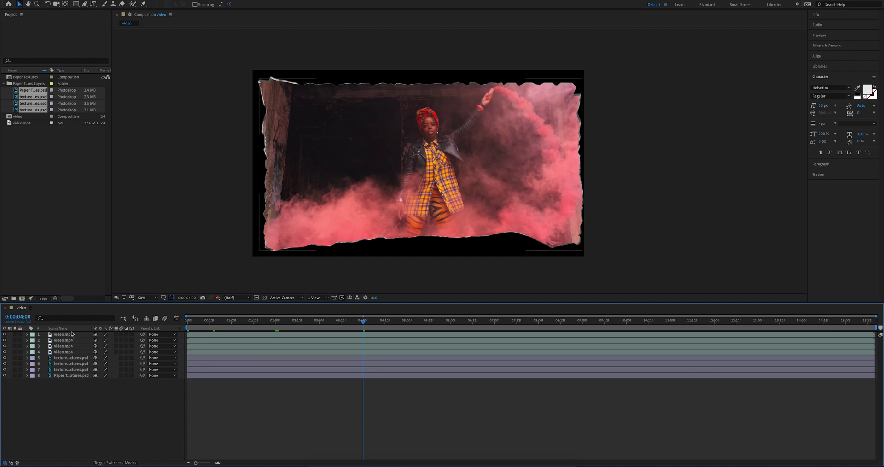
left_click(234, 352)
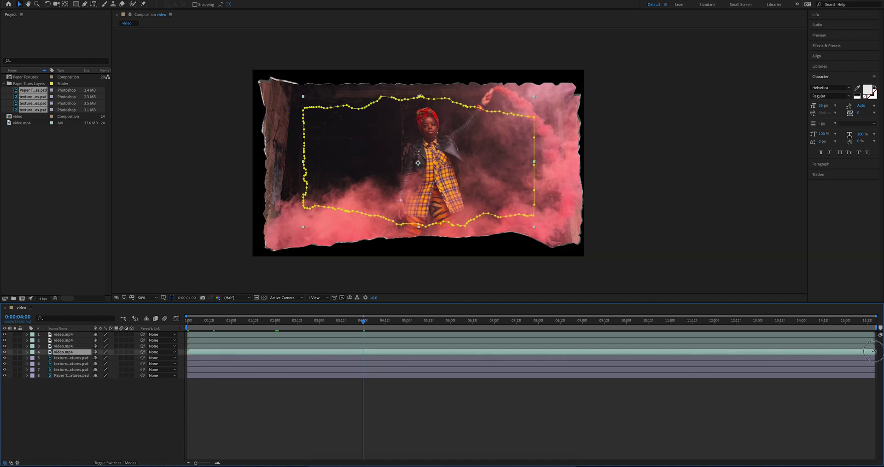
left_click_drag(874, 352, 218, 358)
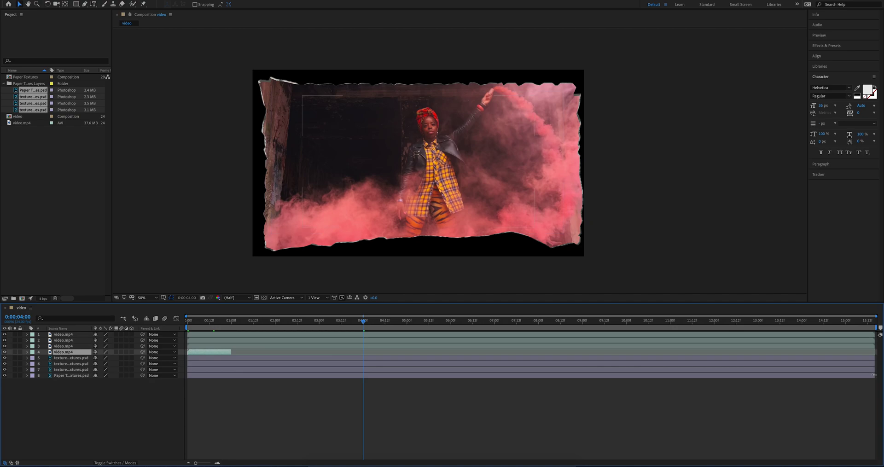
left_click_drag(874, 375, 234, 376)
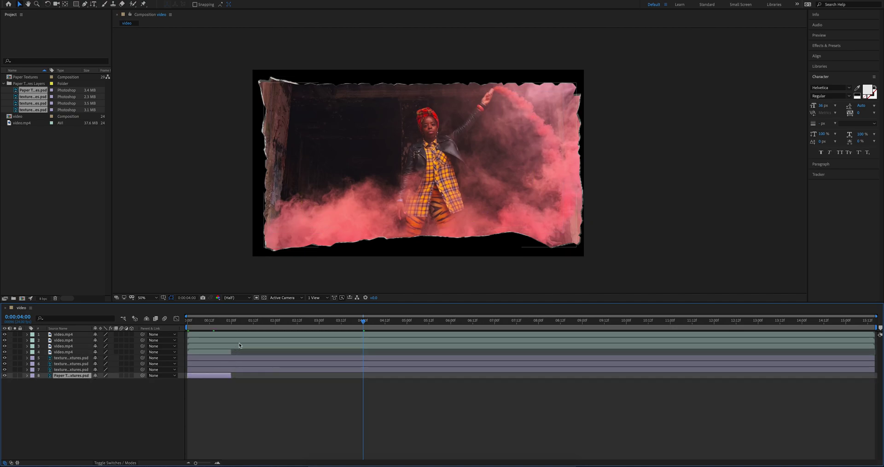
Trim the layer 3 video and the layer 7 paper to run from 1 to 2 seconds.
left_click(199, 346)
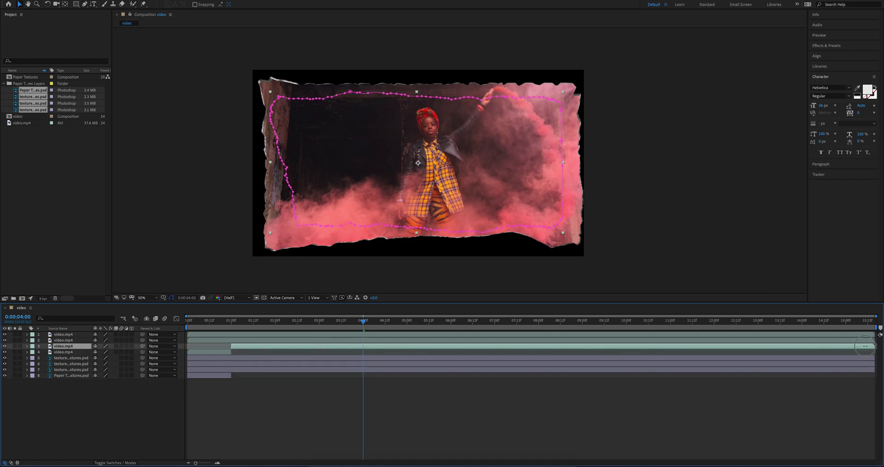
left_click_drag(852, 346, 266, 352)
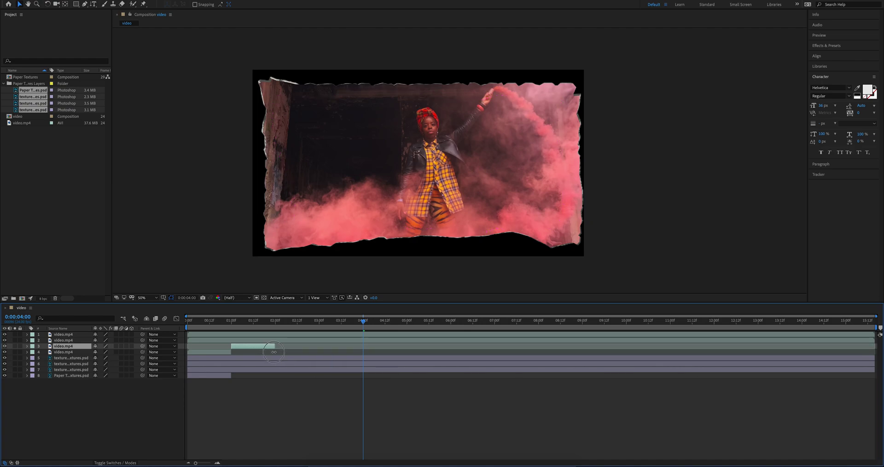
left_click_drag(188, 370, 233, 377)
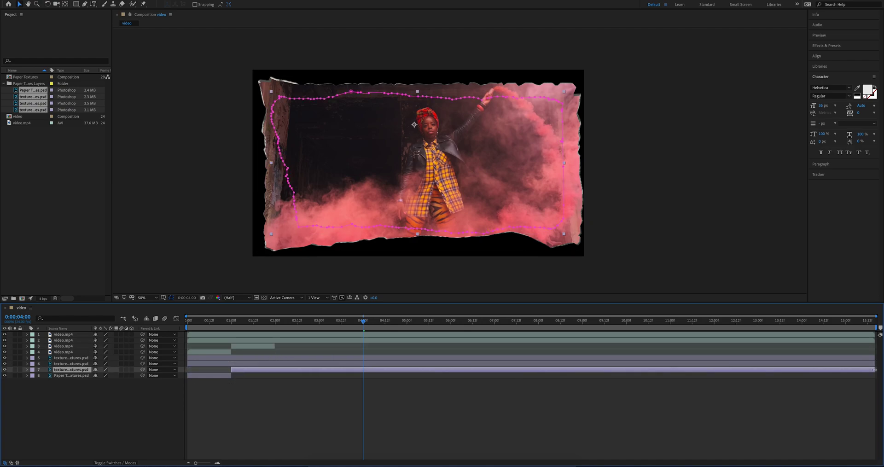
left_click_drag(874, 369, 274, 346)
Trim the layer 2 video to run from 2 to 3 seconds and the layer 1 video from 3 to 4 seconds.
left_click_drag(188, 340, 275, 340)
left_click_drag(874, 341, 318, 341)
left_click_drag(188, 335, 318, 334)
left_click_drag(876, 334, 364, 334)
Trim the layer 6 paper to 2–3 seconds and the layer 5 paper to 3–4 seconds, and play back the sequence.
left_click_drag(188, 364, 275, 364)
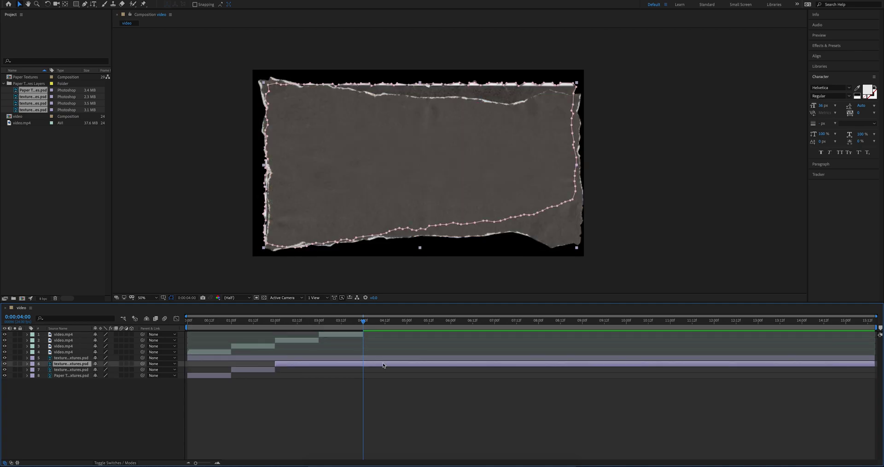
left_click_drag(875, 364, 318, 367)
left_click_drag(188, 358, 319, 362)
left_click_drag(875, 358, 362, 357)
key("Home")
key("space")
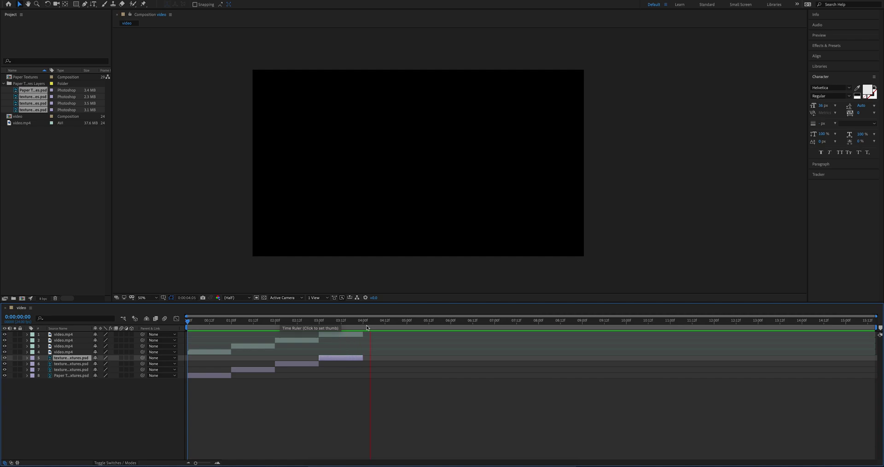
key("space")
key("Home")
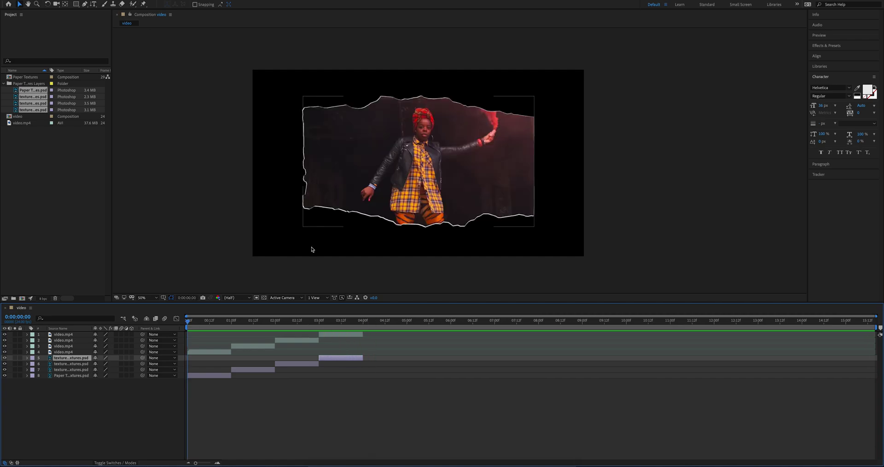
Add a Mask Expansion keyframe of 0 pixels at 1 second to the layer 4 video's mask.
mouse_move(189, 323)
left_mouse_down()
mouse_move(247, 322)
mouse_move(188, 323)
left_mouse_up()
left_click(29, 352)
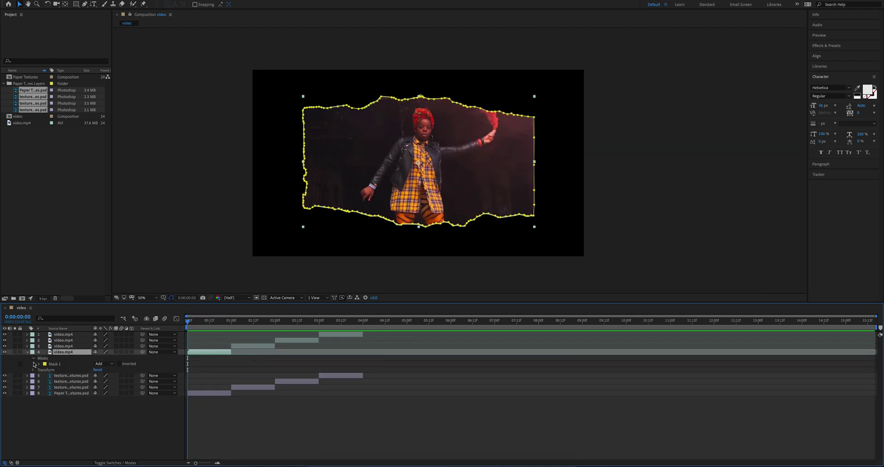
left_click(39, 364)
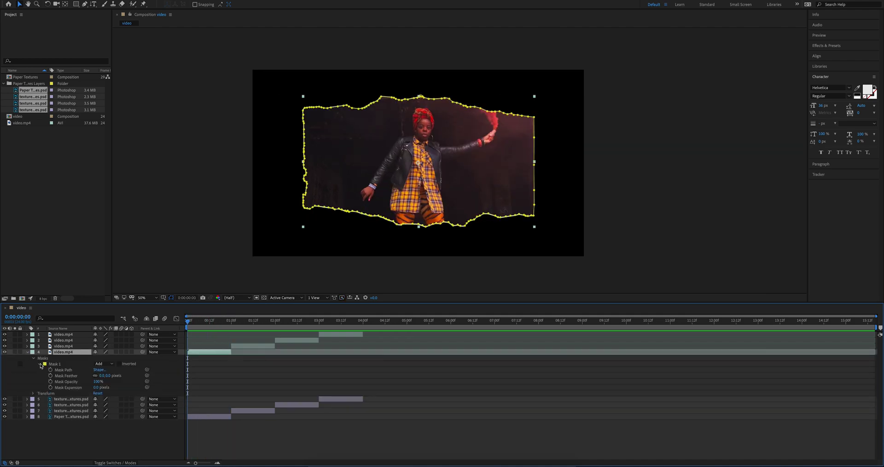
left_click(74, 389)
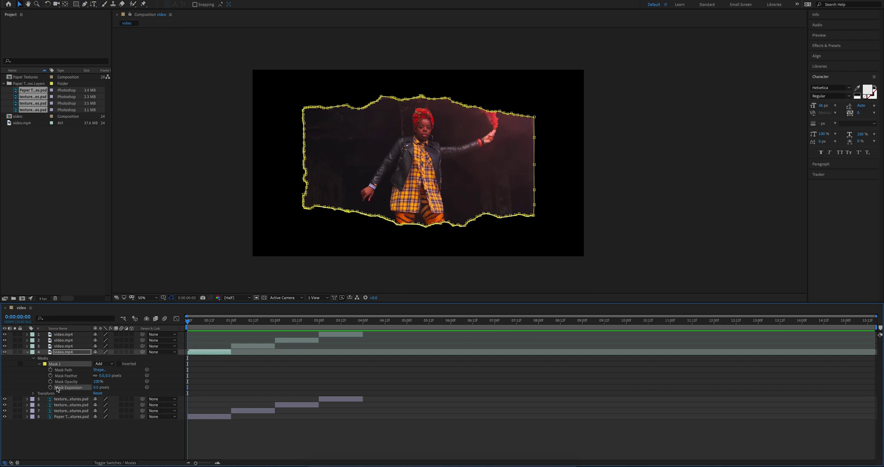
left_click(227, 328)
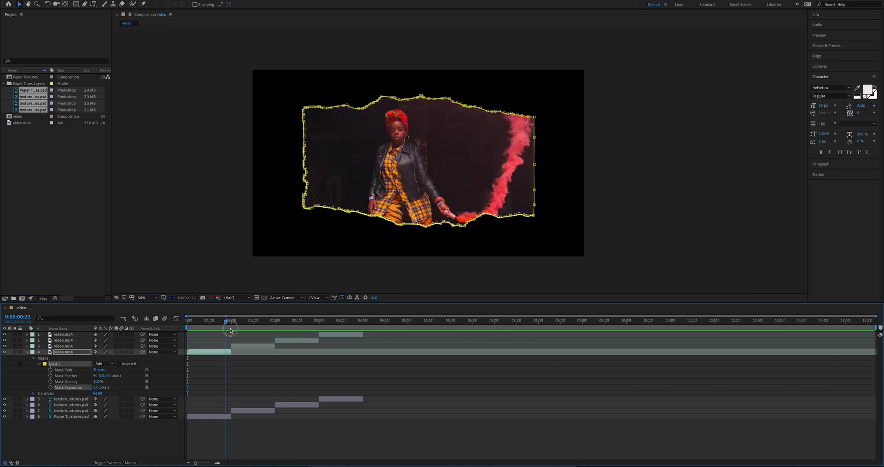
left_click_drag(231, 328, 232, 329)
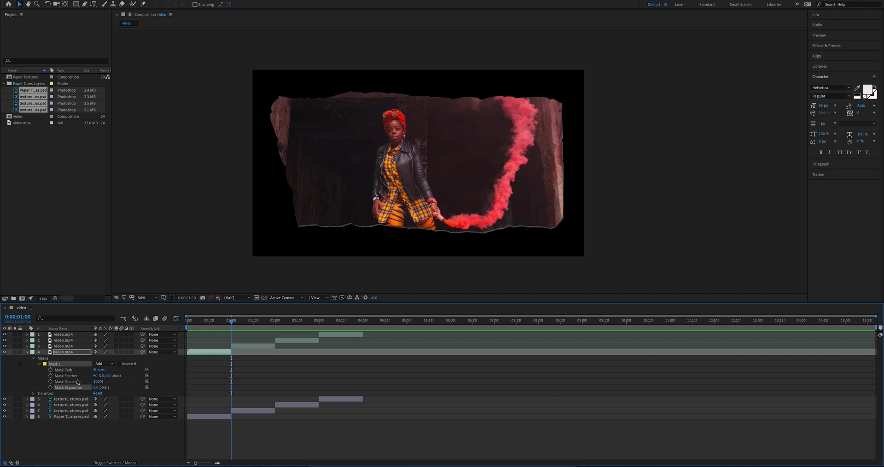
left_click(50, 388)
Set the layer 4 video's Mask Expansion to about -540 pixels at the start of the timeline.
left_click_drag(233, 322, 185, 325)
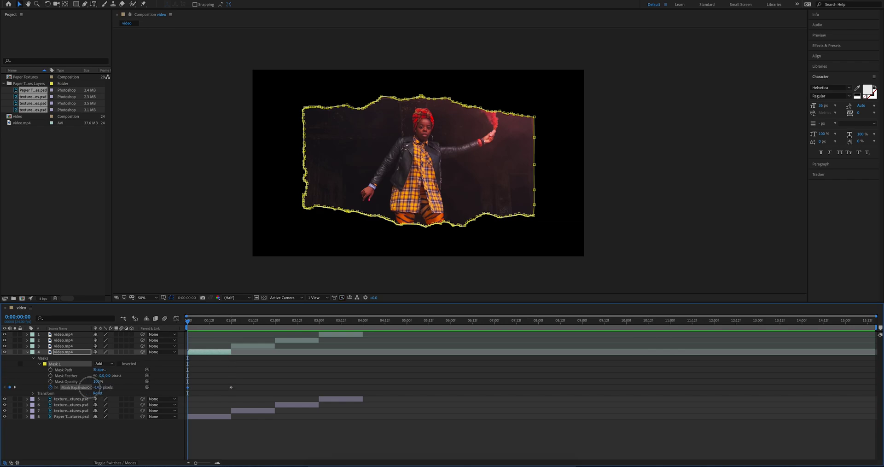
left_click_drag(90, 386, 4, 387)
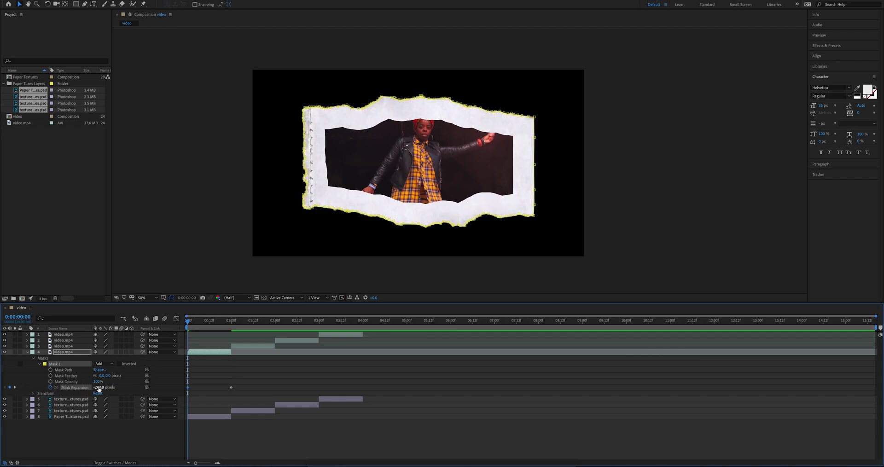
left_click_drag(98, 388, 77, 387)
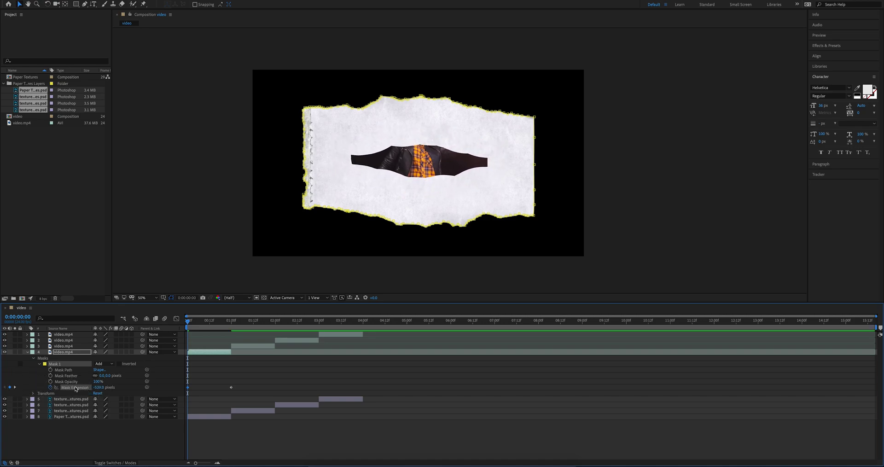
Keyframe the layer 8 paper's Mask Expansion at the start and at 1 second, using 12 pixels at 1 second.
left_click(62, 417)
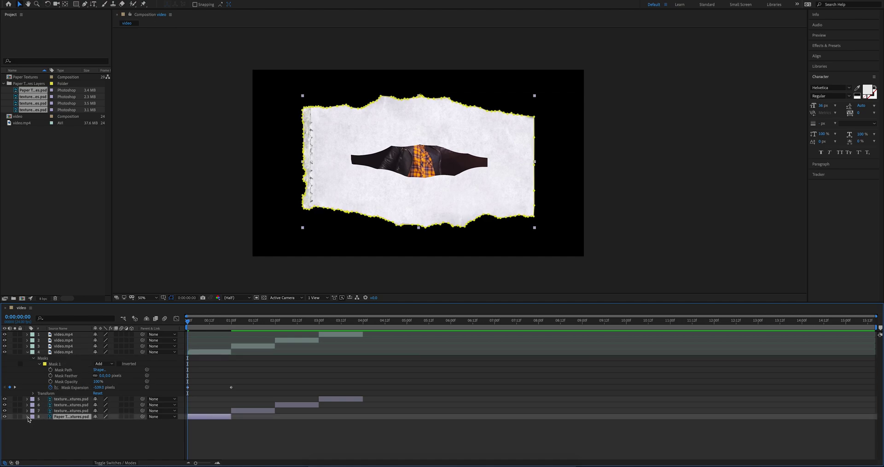
left_click(28, 417)
left_click(33, 421)
left_click(39, 428)
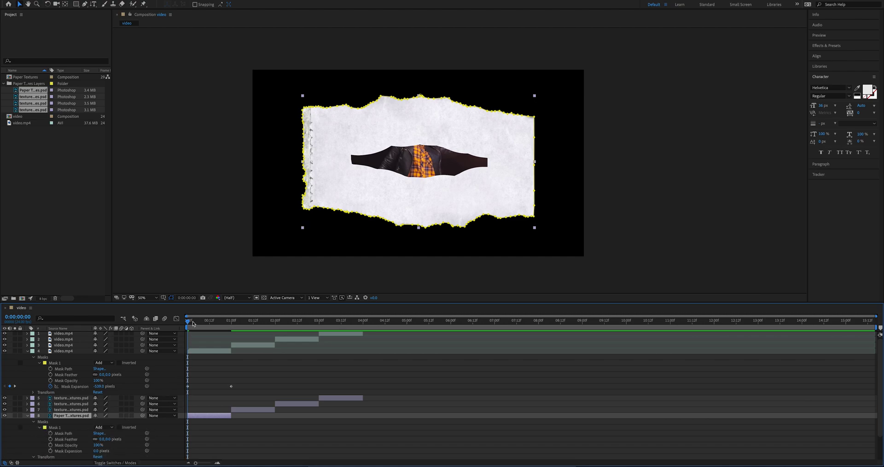
left_click_drag(187, 323, 231, 327)
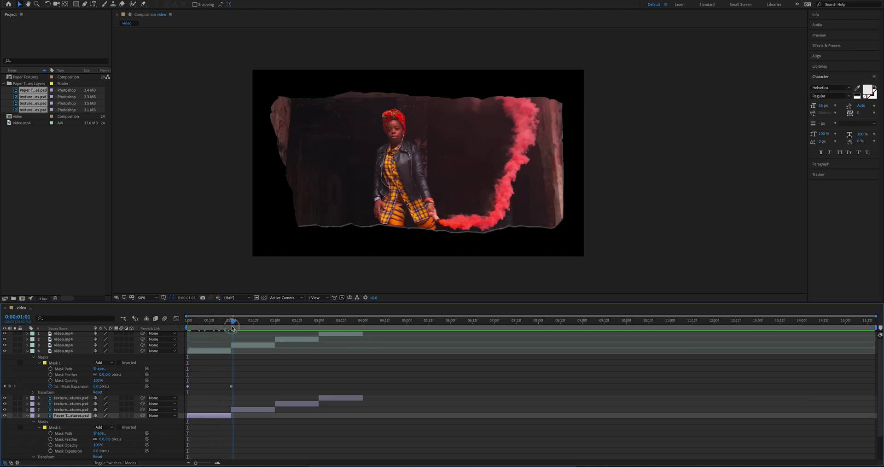
key("ctrl+v")
Add Mask Expansion keyframes to the layer 3 video's mask at 1 and 2 seconds, with a strongly negative value at 1 second.
left_click(237, 346)
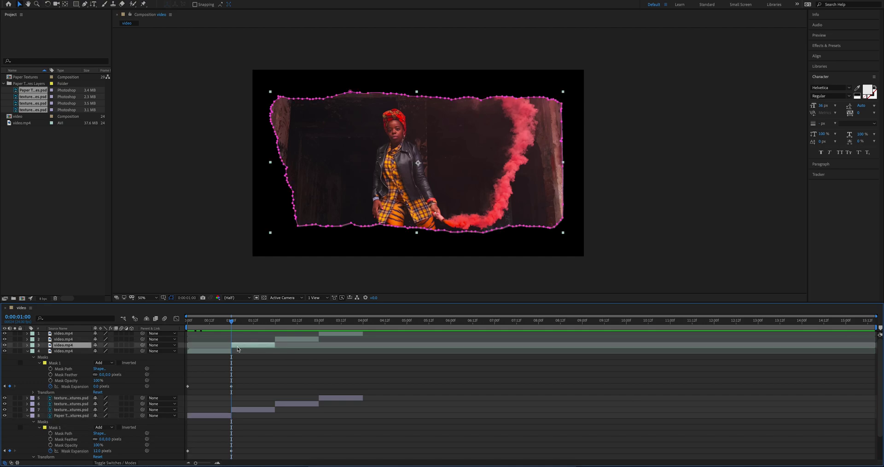
left_click(28, 351)
left_click(27, 345)
left_click(50, 382)
left_click_drag(231, 382, 275, 384)
left_click_drag(96, 381, 6, 385)
Keyframe the layer 7 paper's Mask Expansion so its mask starts contracted at 1 second and opens by 2 seconds.
left_click(27, 417)
left_click(27, 410)
left_click(39, 422)
key("k")
left_click(50, 445)
key("j")
left_click_drag(96, 445, 60, 445)
Preview the animation and readjust the Mask Expansion of the layer 3 video and layer 7 paper at 1 second.
left_click(194, 321)
key("space")
left_click(232, 321)
left_click(232, 381)
left_click_drag(96, 380, 121, 380)
left_click_drag(96, 445, 103, 445)
left_click_drag(231, 321, 188, 321)
Extend the videos in layers 2–4 and the papers in layers 6–8 to end at 4 seconds, and preview the result.
left_click_drag(230, 392, 361, 393)
left_click_drag(274, 345, 363, 345)
left_click_drag(318, 339, 363, 339)
left_click_drag(231, 456, 363, 456)
left_click_drag(275, 410, 363, 409)
left_click_drag(318, 404, 363, 404)
mouse_move(244, 321)
left_mouse_down()
mouse_move(284, 321)
mouse_move(231, 321)
left_mouse_up()
left_click(75, 410)
key("space")
Add a Mask Expansion keyframe at 2 seconds to the layer 2 video's mask, negative enough to hide that video.
left_click(27, 410)
left_click(27, 345)
left_click(27, 340)
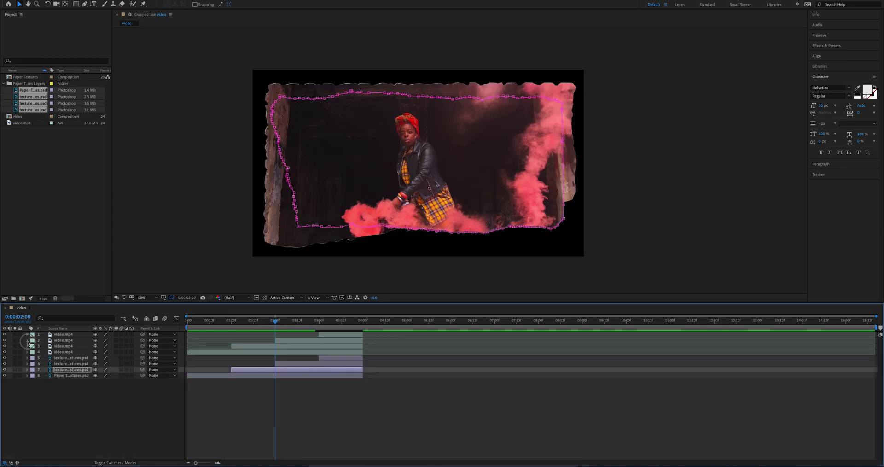
left_click(33, 346)
left_click(40, 351)
left_click(50, 376)
left_click_drag(100, 376, 79, 375)
Keyframe the layer 6 paper's Mask Expansion contracted at 2 seconds, and set both its and the layer 2 video's Mask Expansion to 0 at 3 seconds.
left_click(27, 404)
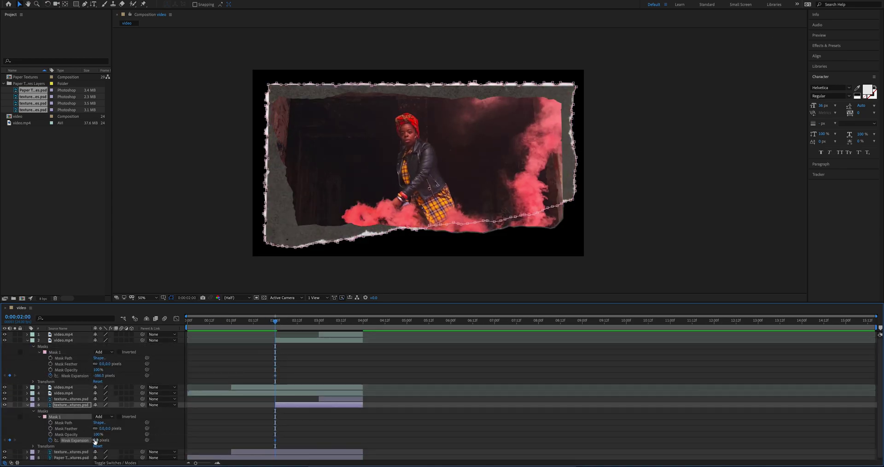
left_click(69, 405)
left_click(318, 321)
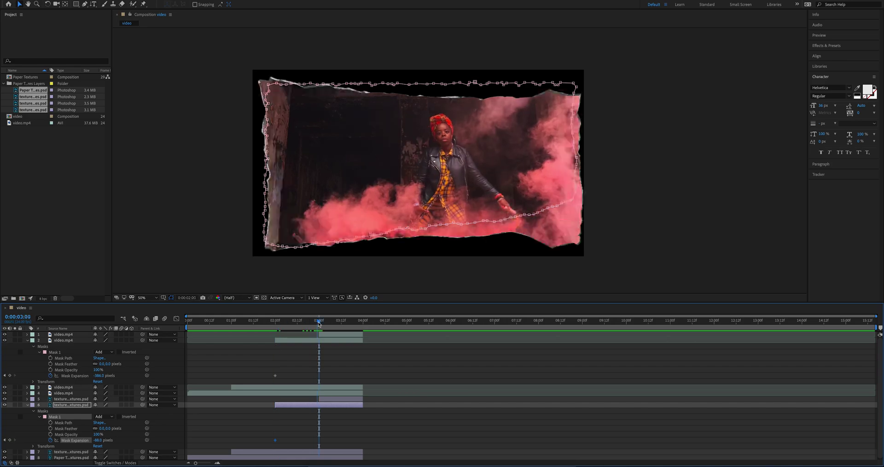
left_click(100, 376)
type("0")
left_click(98, 439)
type("0")
key("Return")
Keyframe the Mask Expansion of the layer 1 video and layer 5 paper so their masks start contracted at 3 seconds and open by 4 seconds.
left_click(27, 341)
left_click(27, 335)
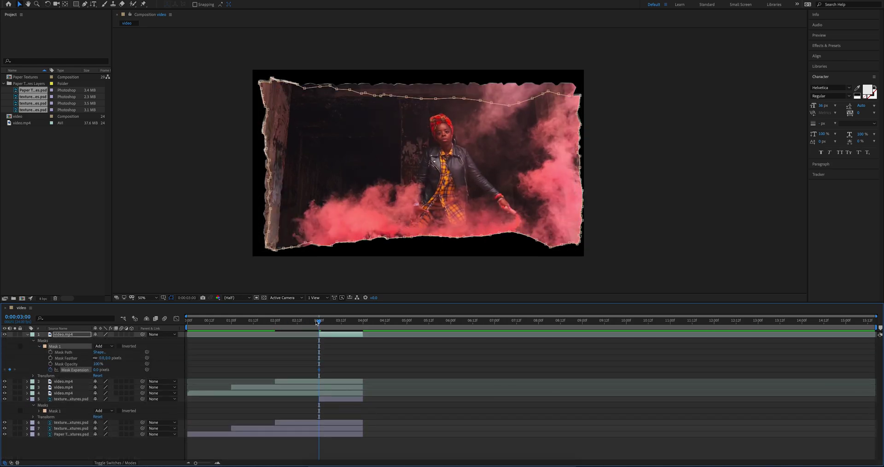
left_click_drag(99, 370, 67, 371)
left_click(33, 404)
left_click(34, 405)
left_click(39, 411)
left_click_drag(97, 434, 136, 432)
left_click_drag(319, 322, 361, 322)
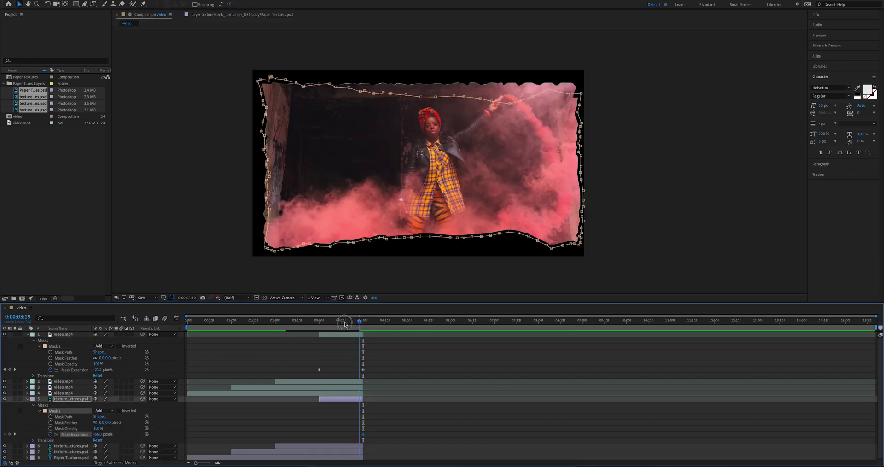
mouse_move(97, 434)
left_mouse_down()
mouse_move(122, 430)
mouse_move(106, 434)
left_mouse_up()
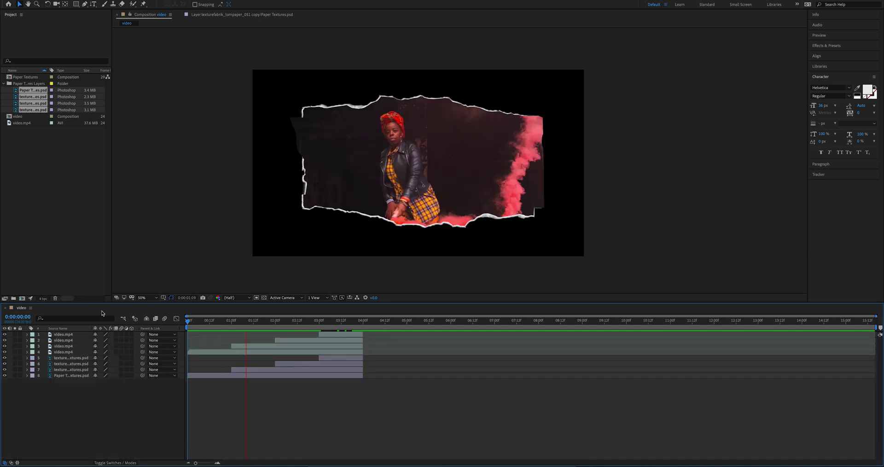
Extend all four video layers and all four paper layers to end at 5:12 on the timeline.
left_click(359, 335)
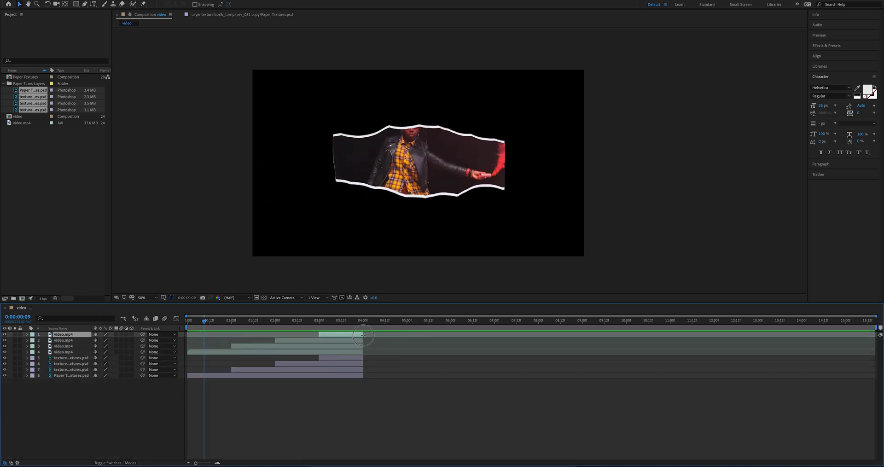
left_click_drag(363, 335, 429, 335)
left_click_drag(363, 346, 429, 359)
left_click(355, 358)
left_click(357, 375, "shift")
left_click_drag(362, 364, 428, 365)
Preview the full animation from the start and move the current time to 0:00:05:11 near the layers' end.
left_click_drag(204, 321, 173, 321)
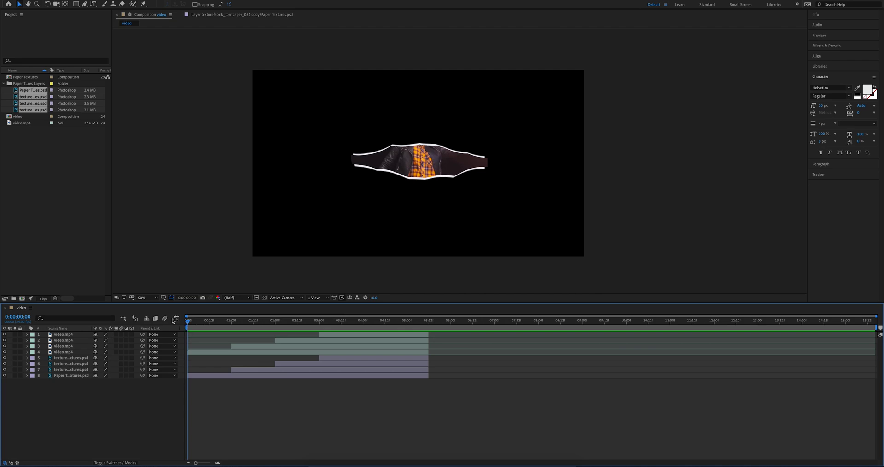
key("space")
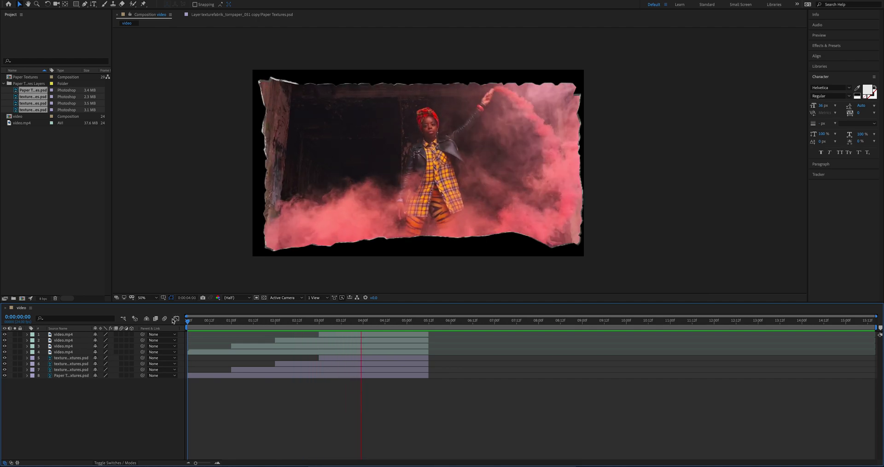
left_click(427, 324)
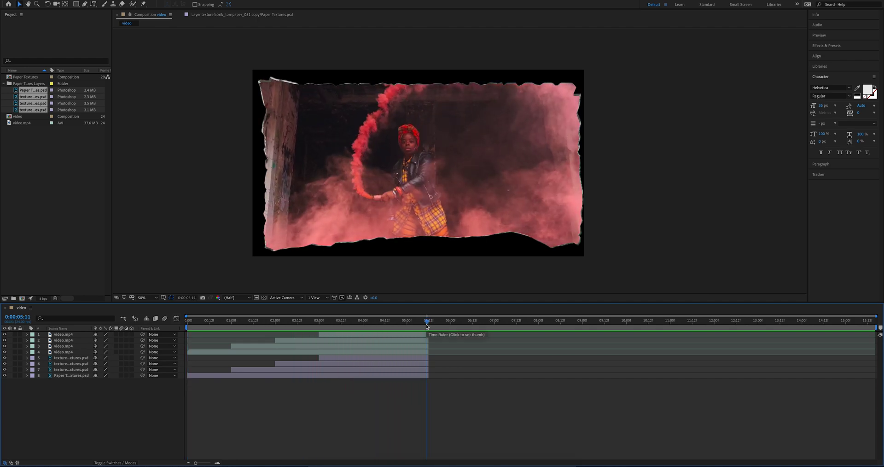